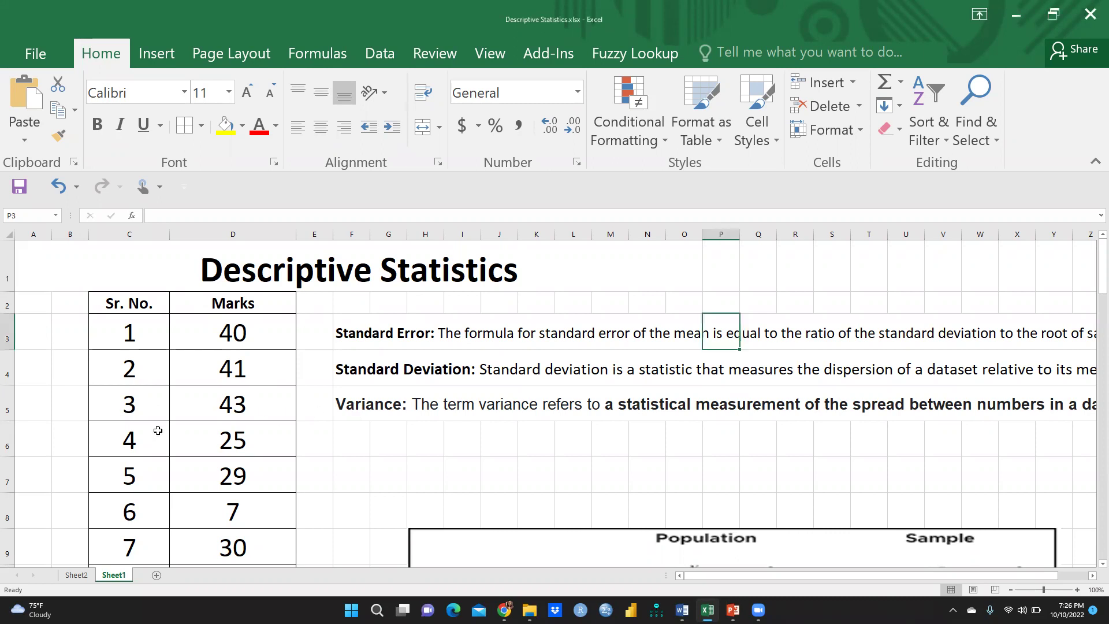
# - Choose Descriptive Statistics from the Data tab's Data Analysis tool list
pyautogui.scroll(-11, 136, 405)
pyautogui.scroll(-6, 144, 443)
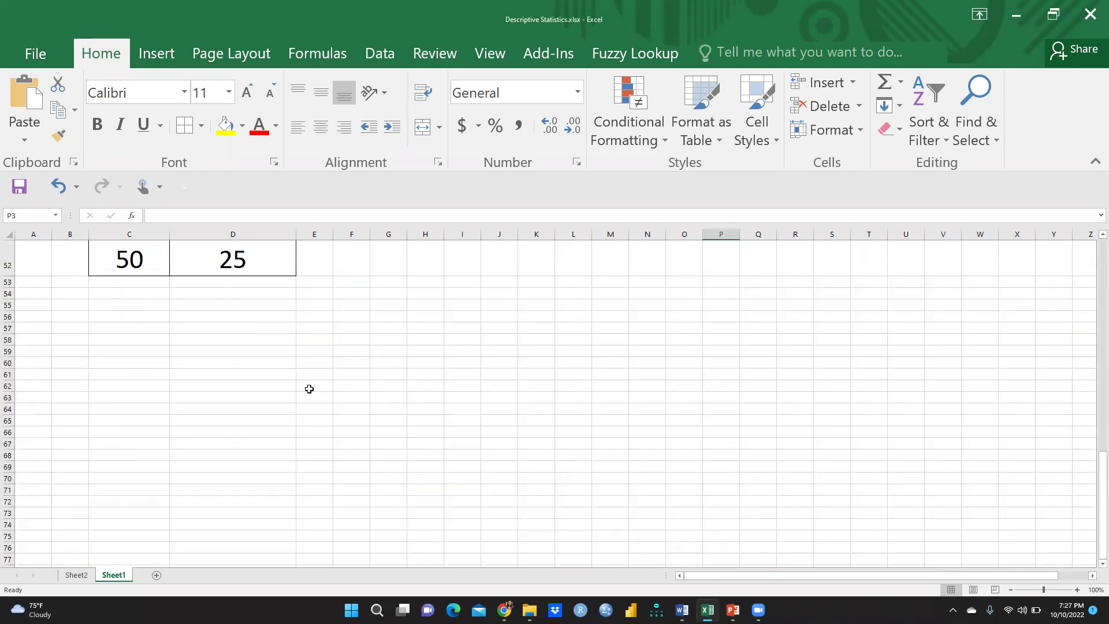
pyautogui.scroll(17, 309, 388)
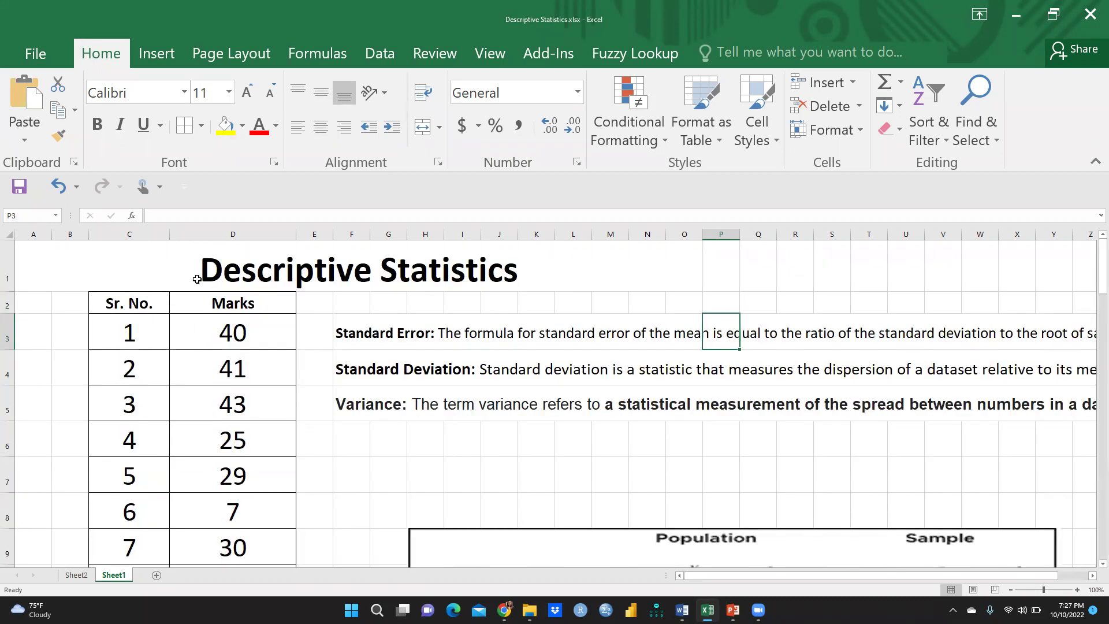
pyautogui.scroll(-7, 255, 523)
pyautogui.scroll(-8, 255, 515)
pyautogui.scroll(15, 256, 514)
pyautogui.click(388, 53)
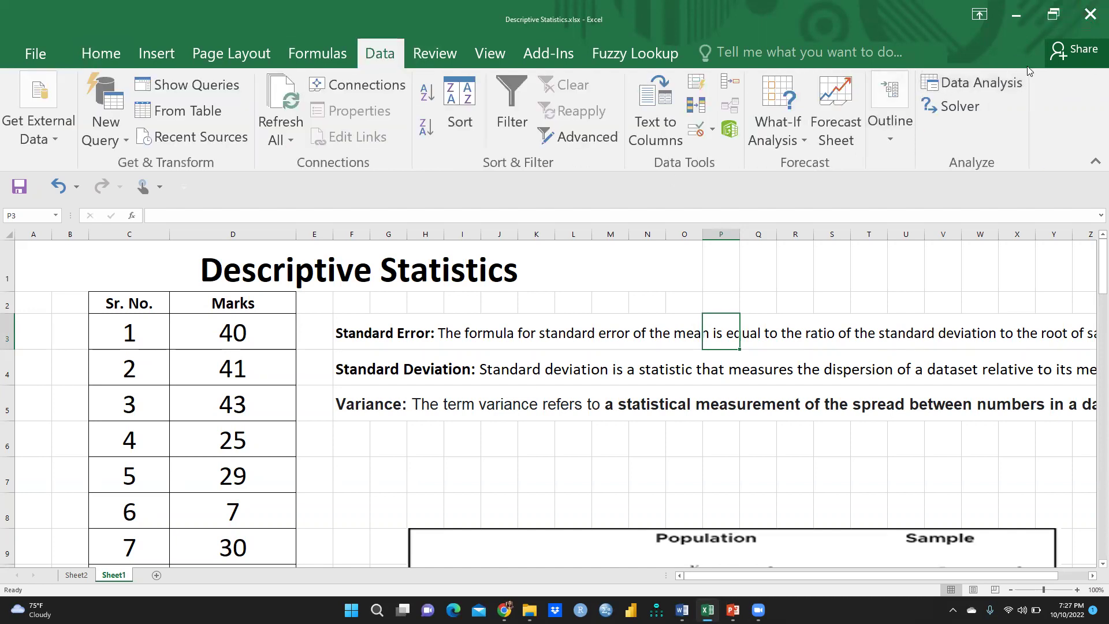
pyautogui.click(966, 85)
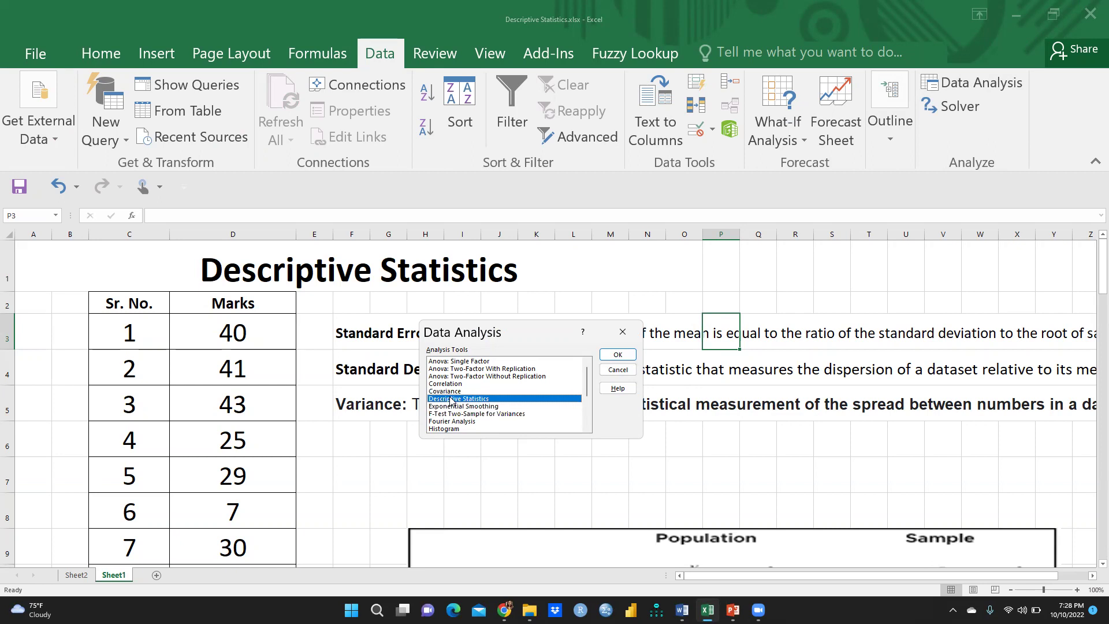
pyautogui.click(616, 354)
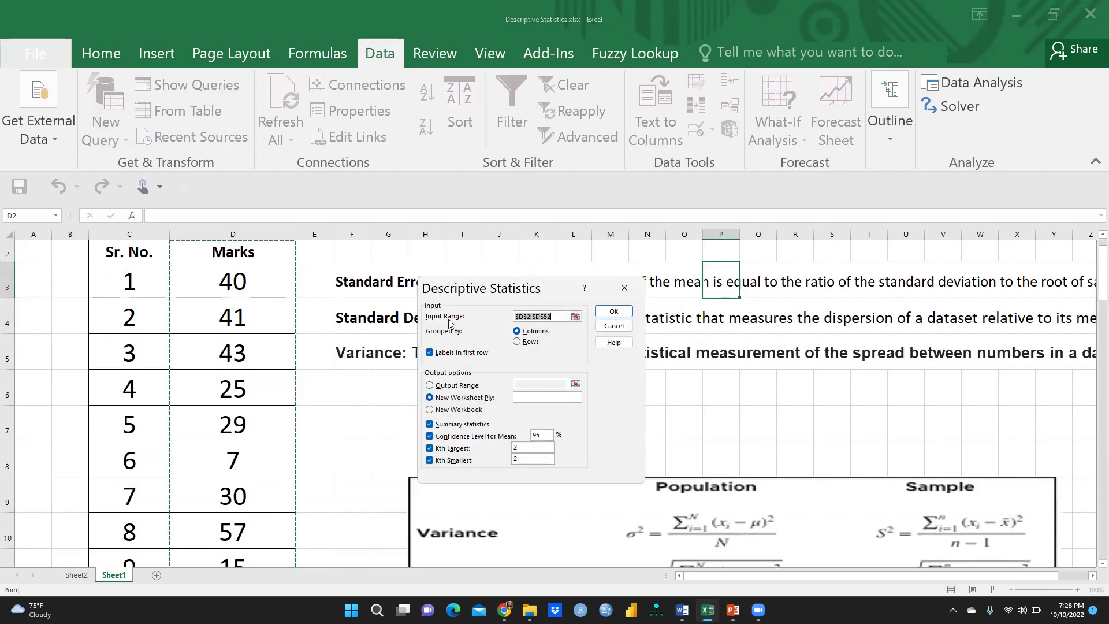
# - Set the input range to $D$2:$D$52 with Labels in first row ticked
pyautogui.press('BackSpace')
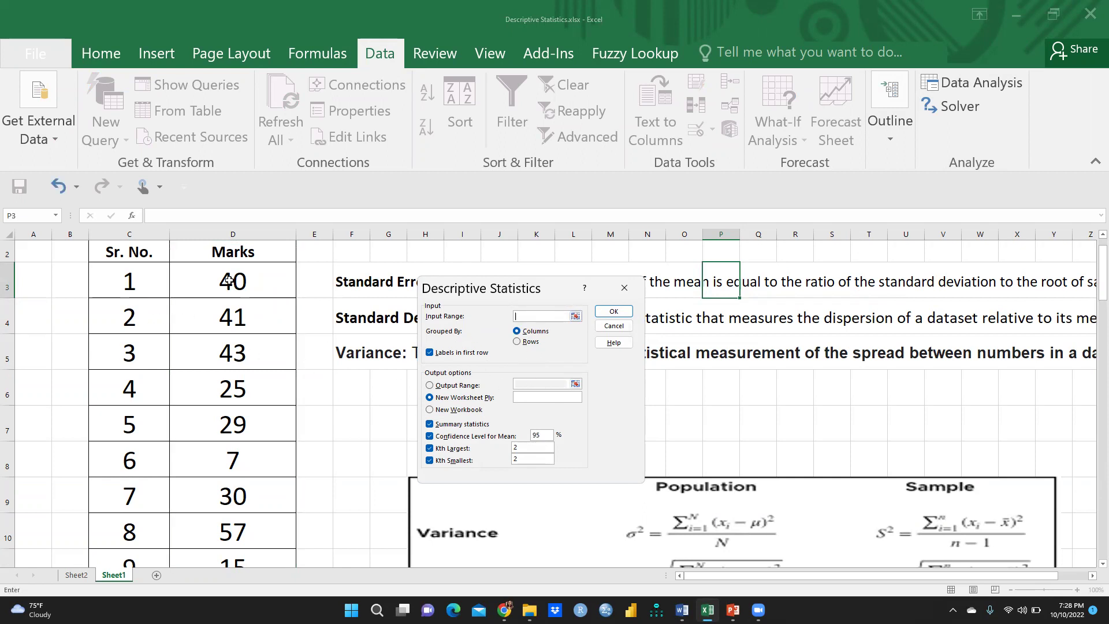
pyautogui.scroll(1, 247, 287)
pyautogui.click(227, 303)
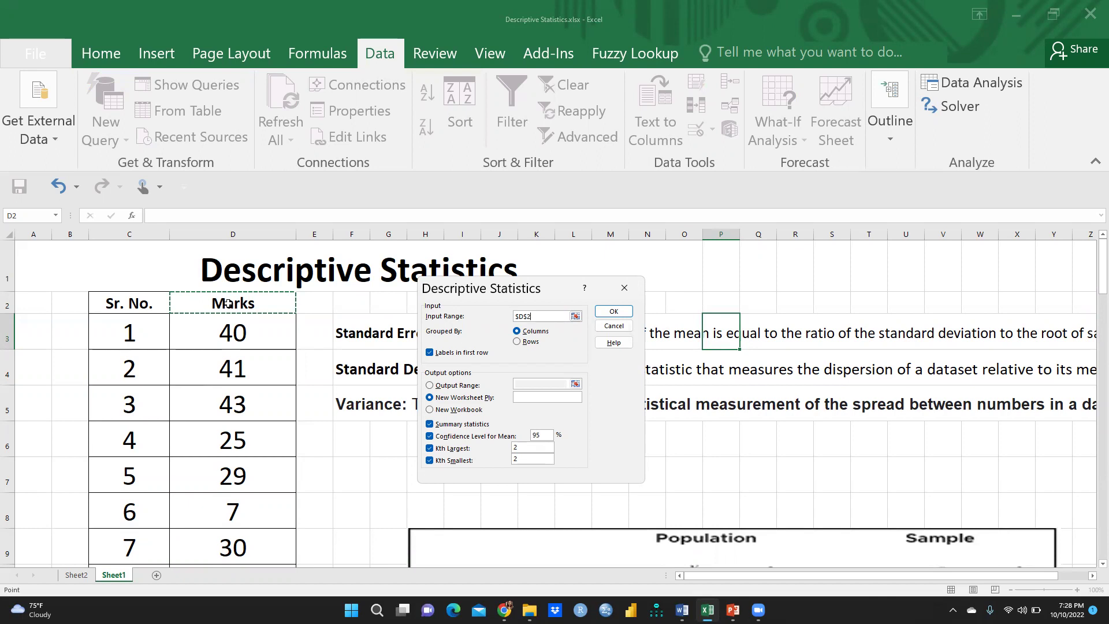
pyautogui.hotkey('ctrl', 'shift', 'Down')
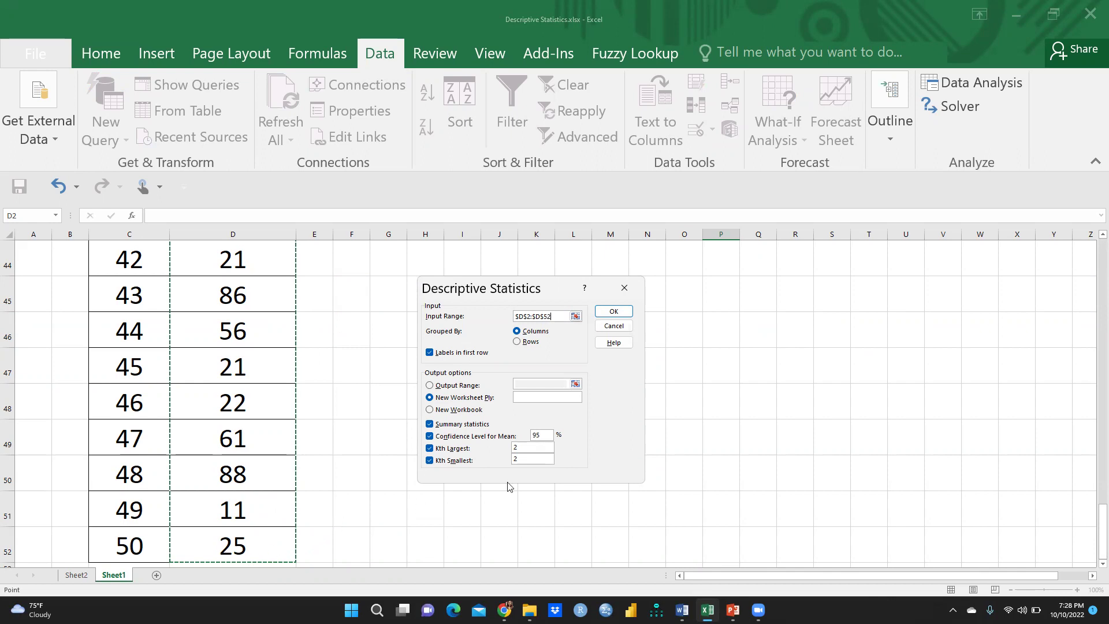
pyautogui.click(430, 354)
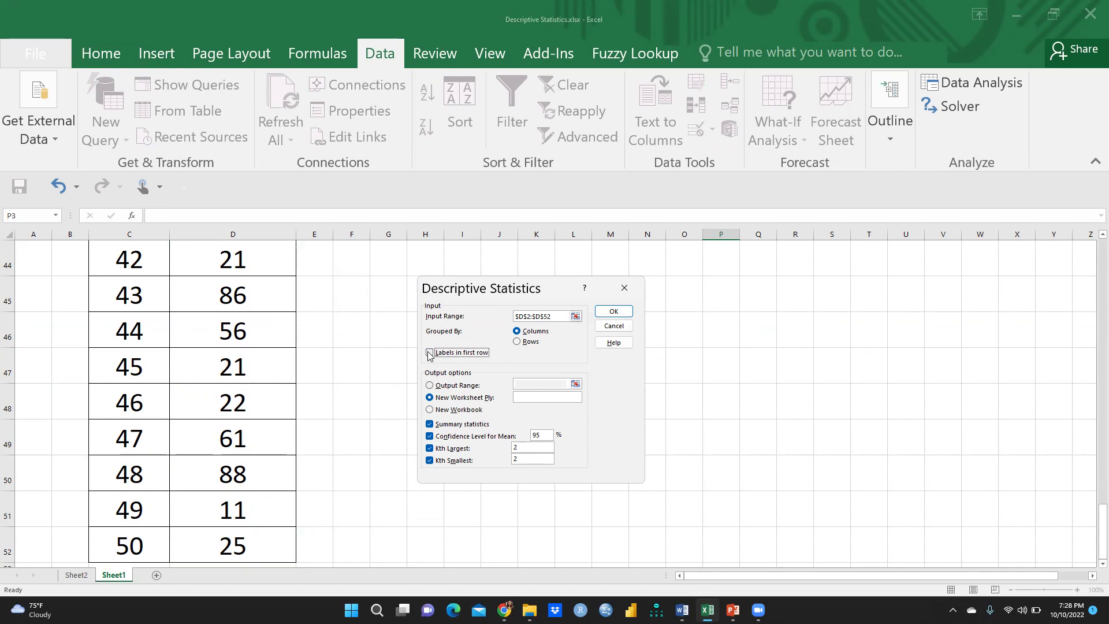
pyautogui.click(429, 353)
# - Tick Summary statistics, Confidence Level for Mean, Kth Largest and Kth Smallest
pyautogui.click(430, 423)
pyautogui.click(430, 436)
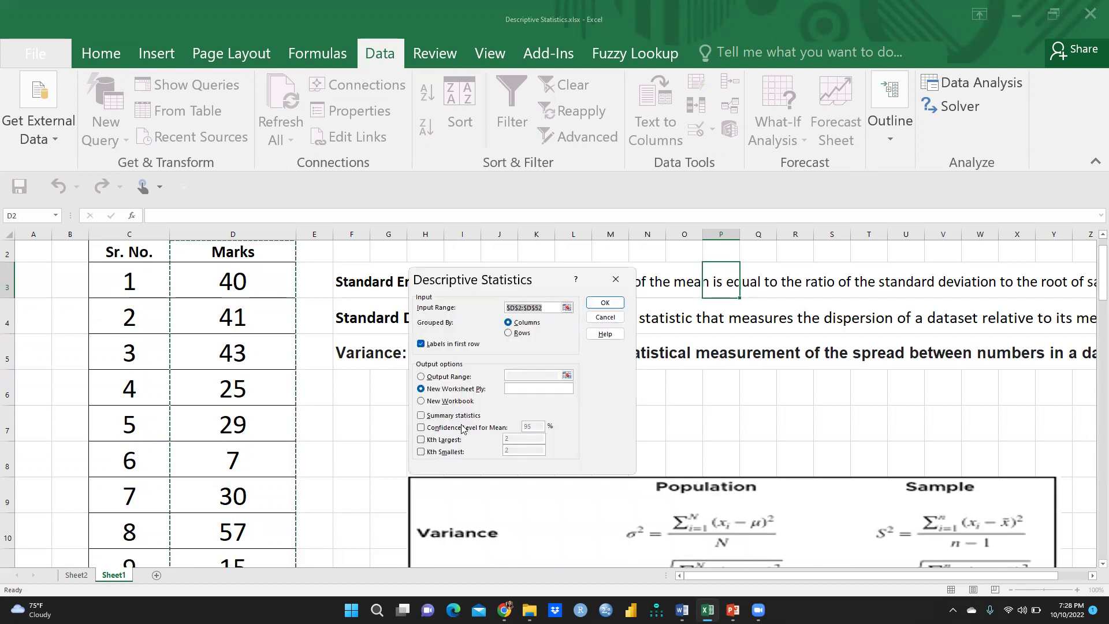
pyautogui.click(422, 417)
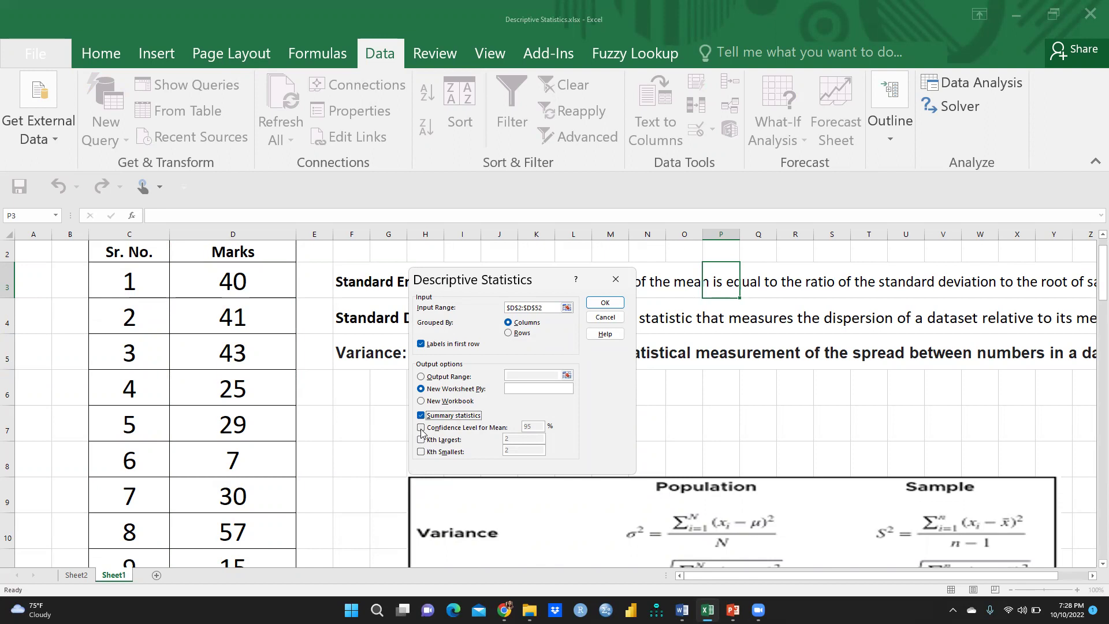
pyautogui.click(421, 428)
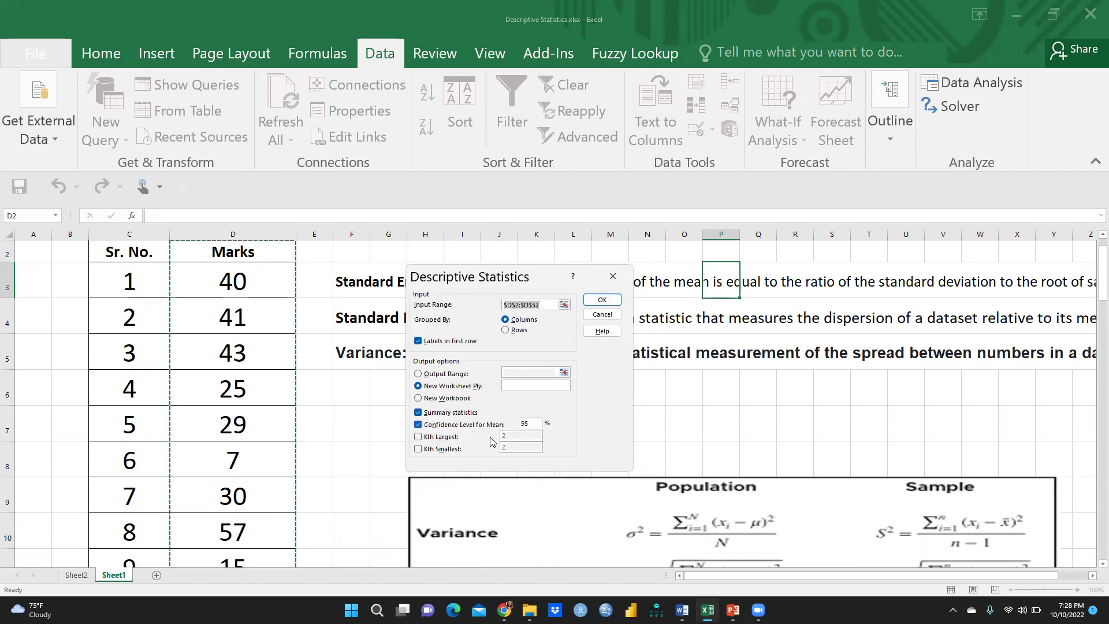
pyautogui.click(416, 436)
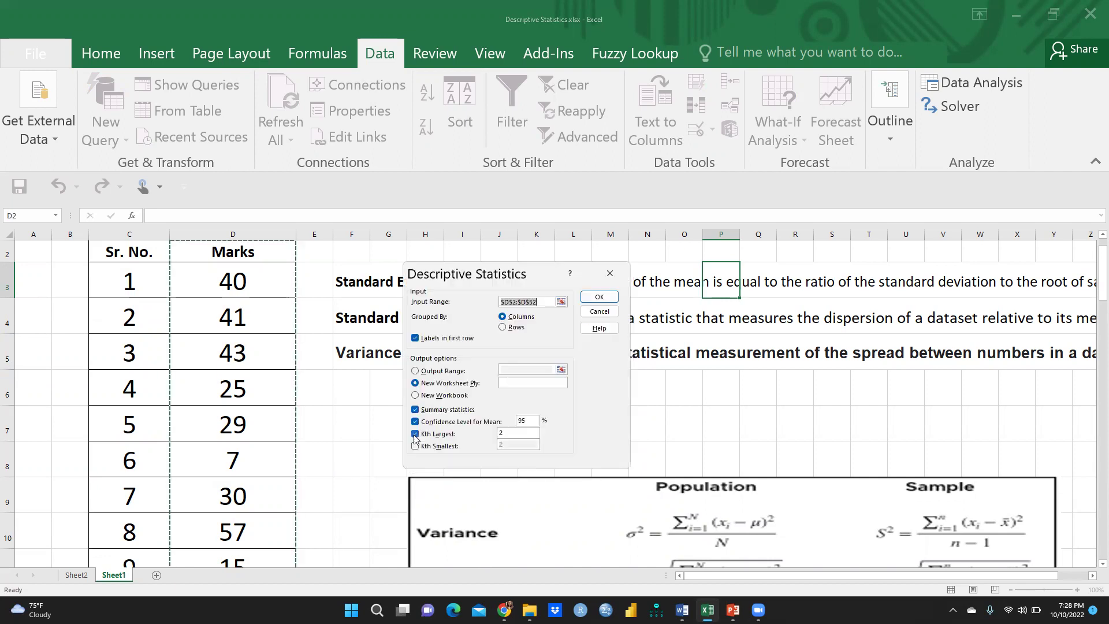
pyautogui.click(509, 432)
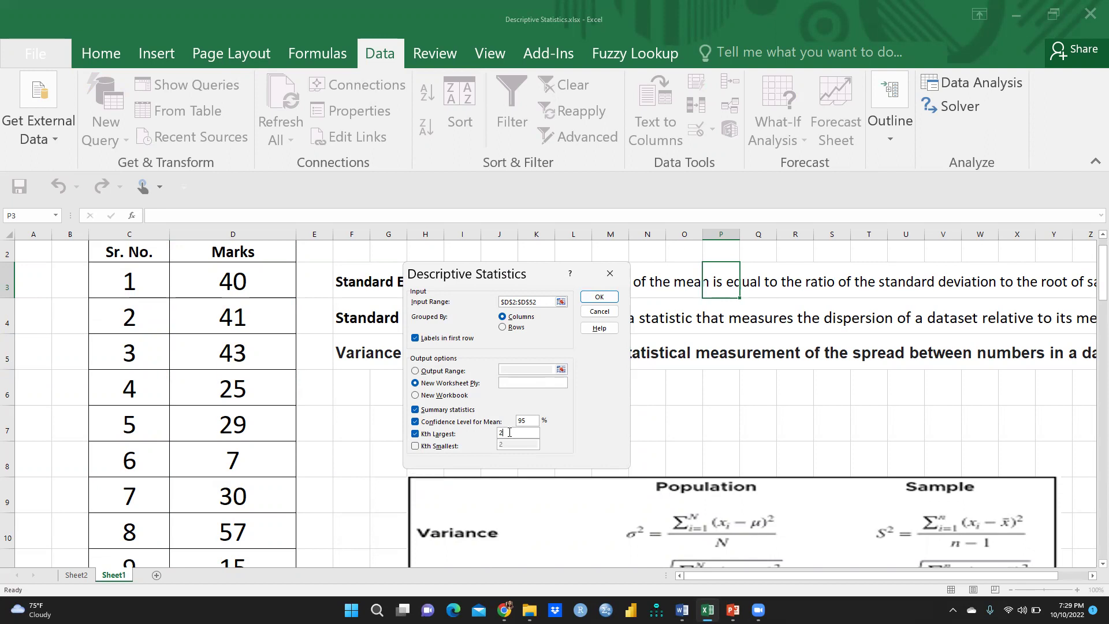
pyautogui.click(414, 446)
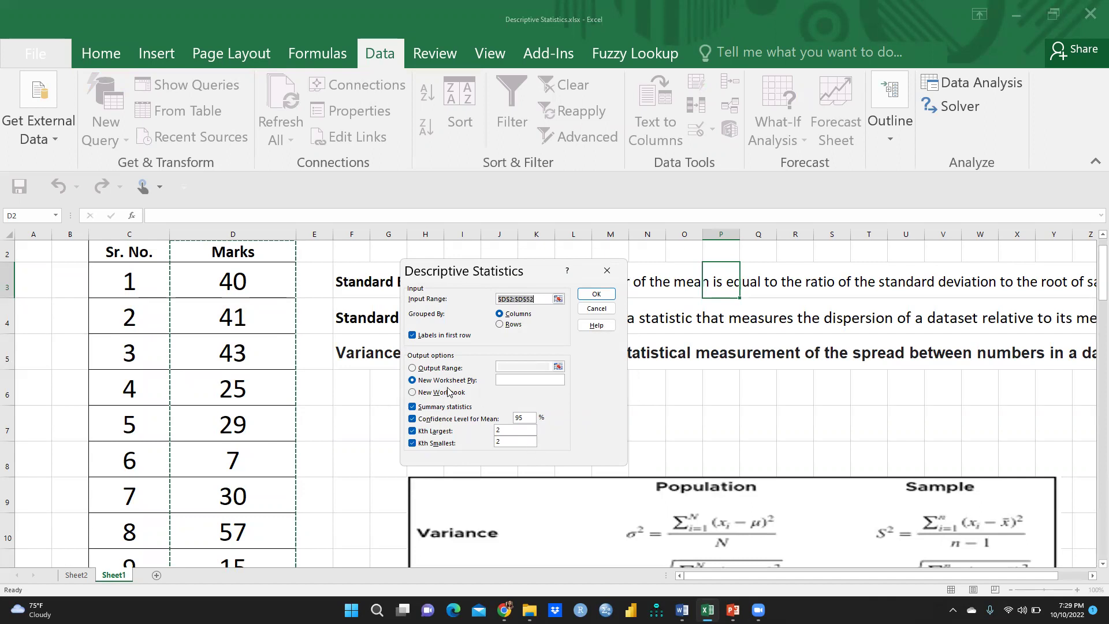
# - Send the output to a New Worksheet Ply and generate the statistics table
pyautogui.click(412, 369)
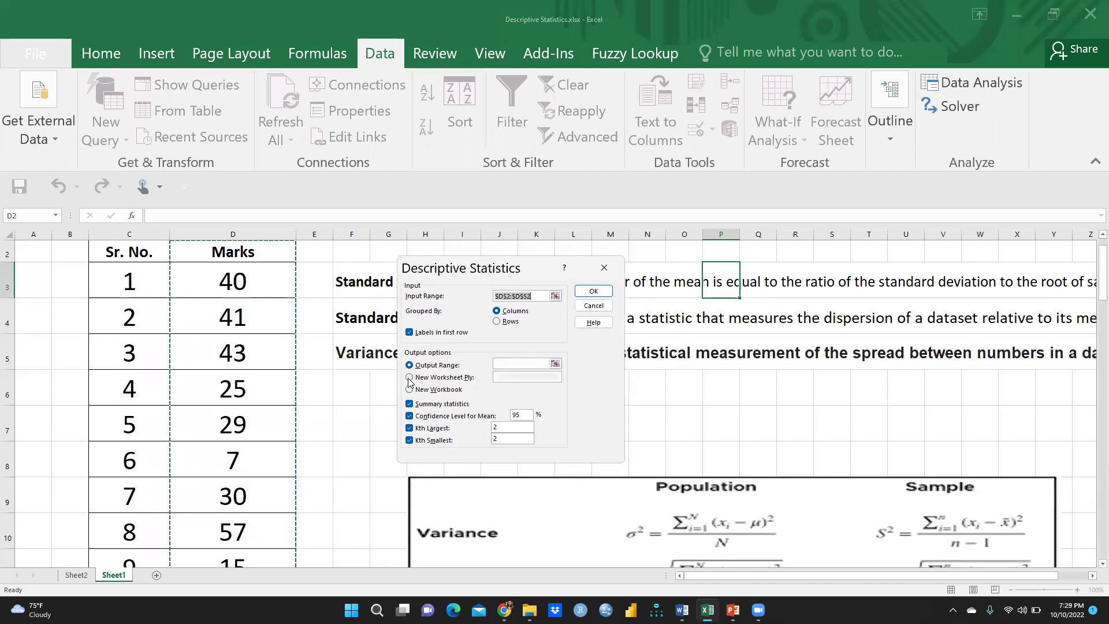
pyautogui.click(408, 378)
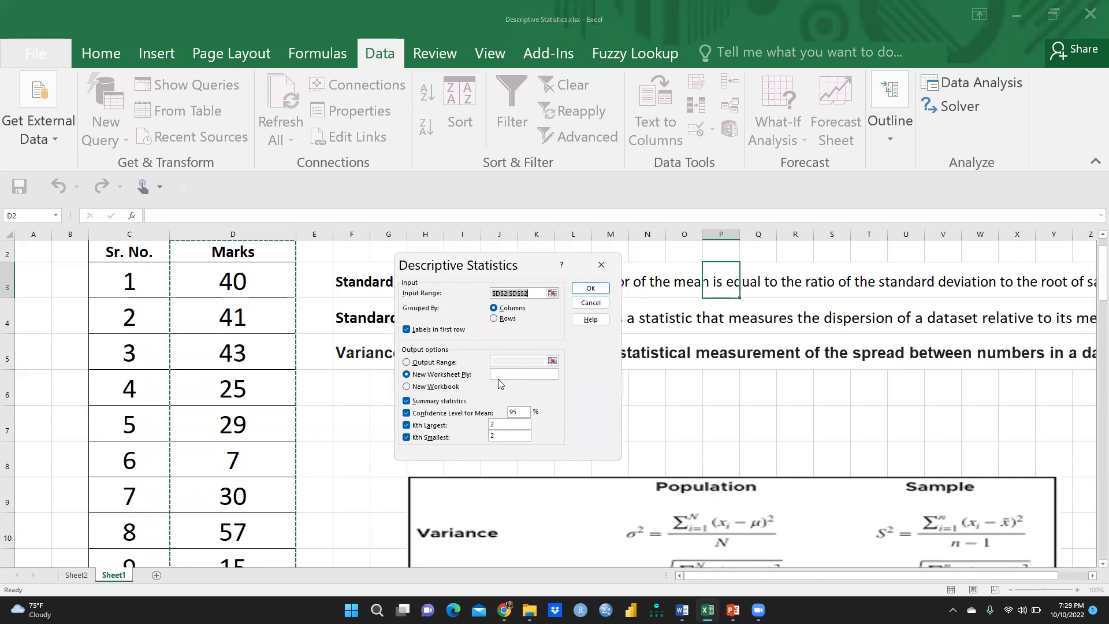
pyautogui.click(591, 288)
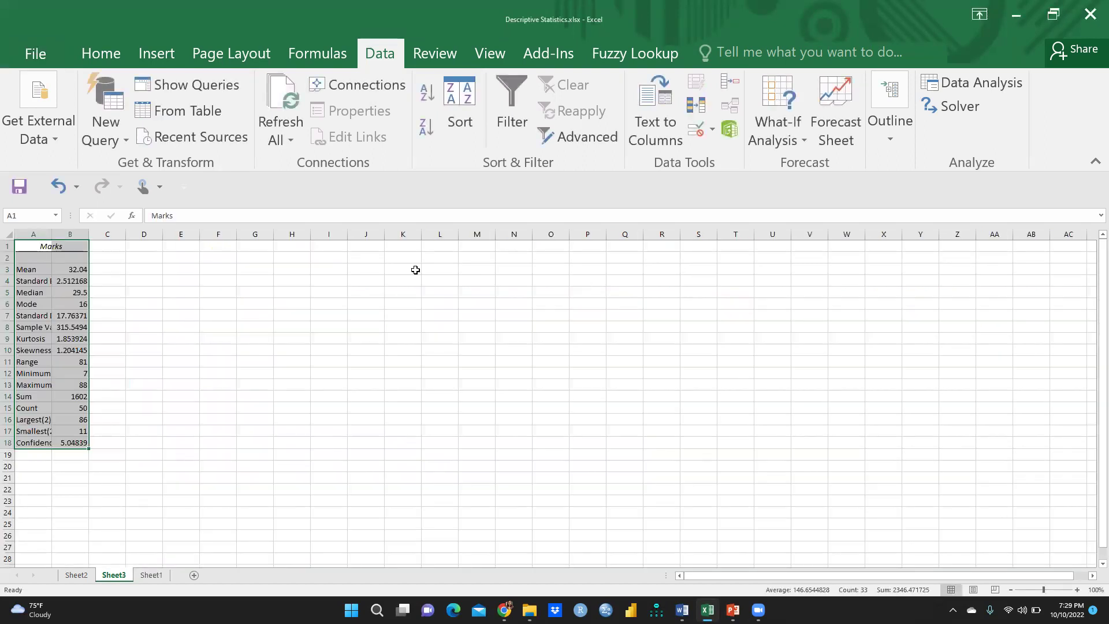
# - Widen column A and set the statistics table A1:B18 to font size 26
pyautogui.click(257, 340)
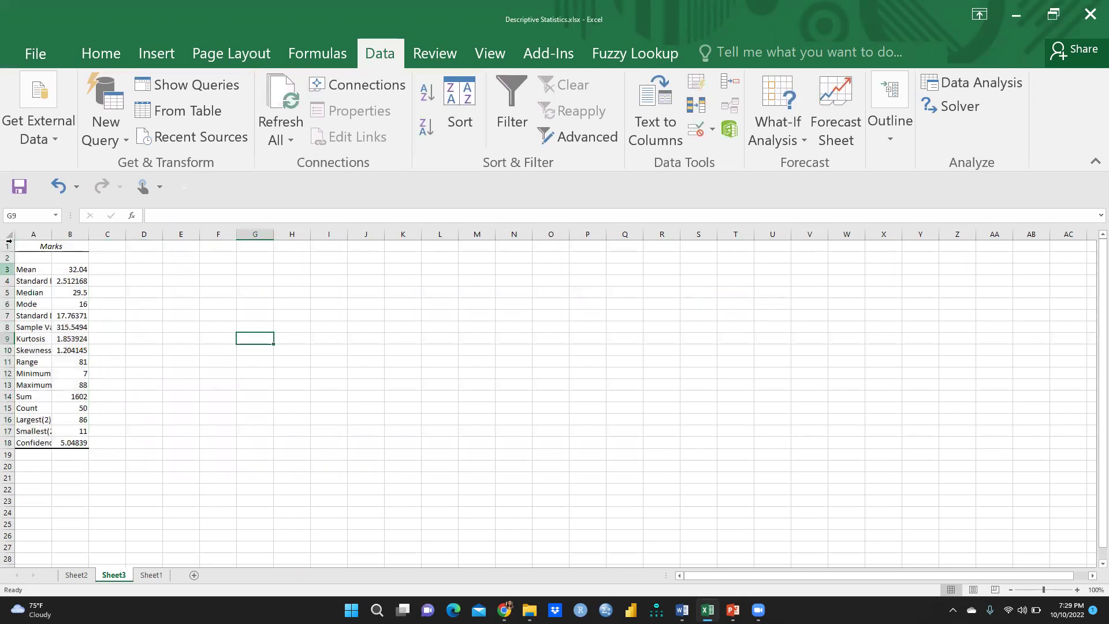
pyautogui.moveTo(51, 232); pyautogui.dragTo(332, 237)
pyautogui.moveTo(35, 245); pyautogui.dragTo(329, 444)
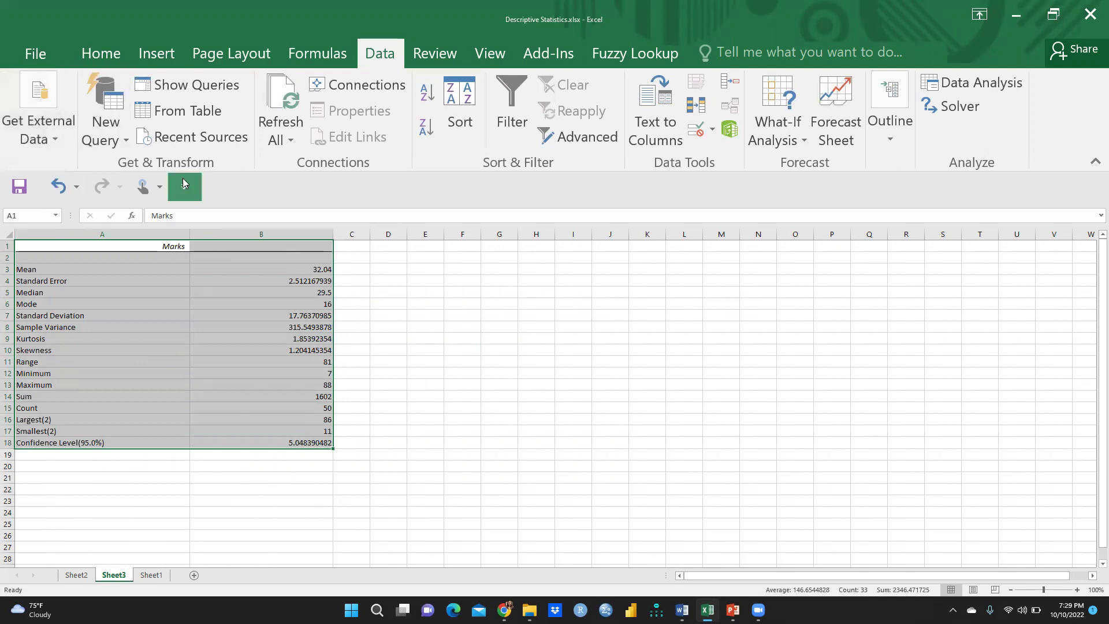
pyautogui.click(101, 53)
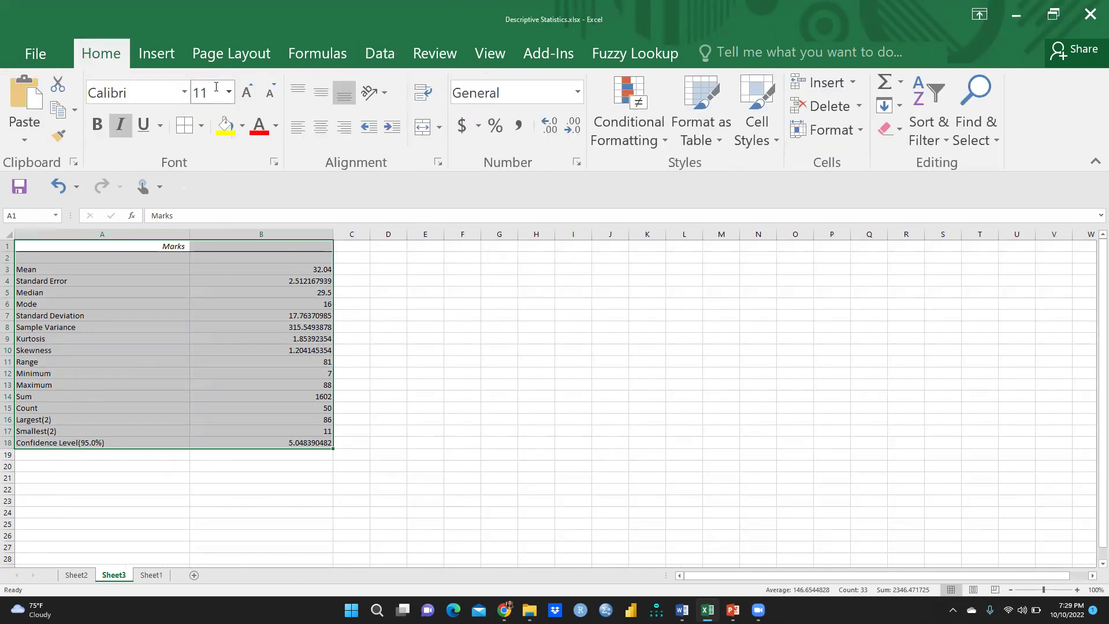
pyautogui.click(229, 92)
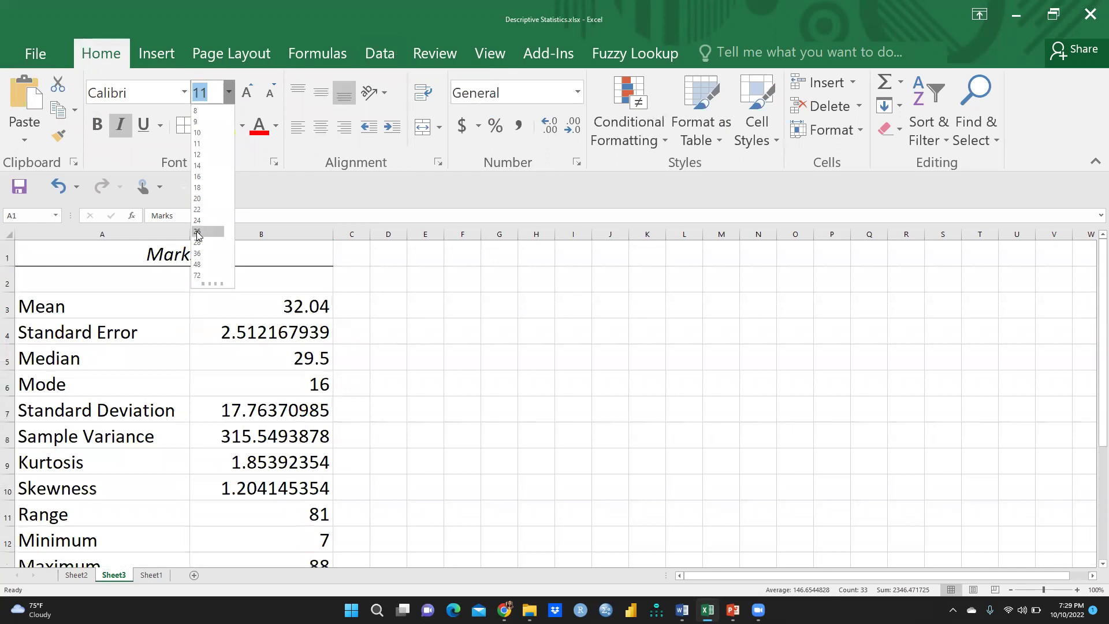
pyautogui.click(202, 234)
pyautogui.click(524, 380)
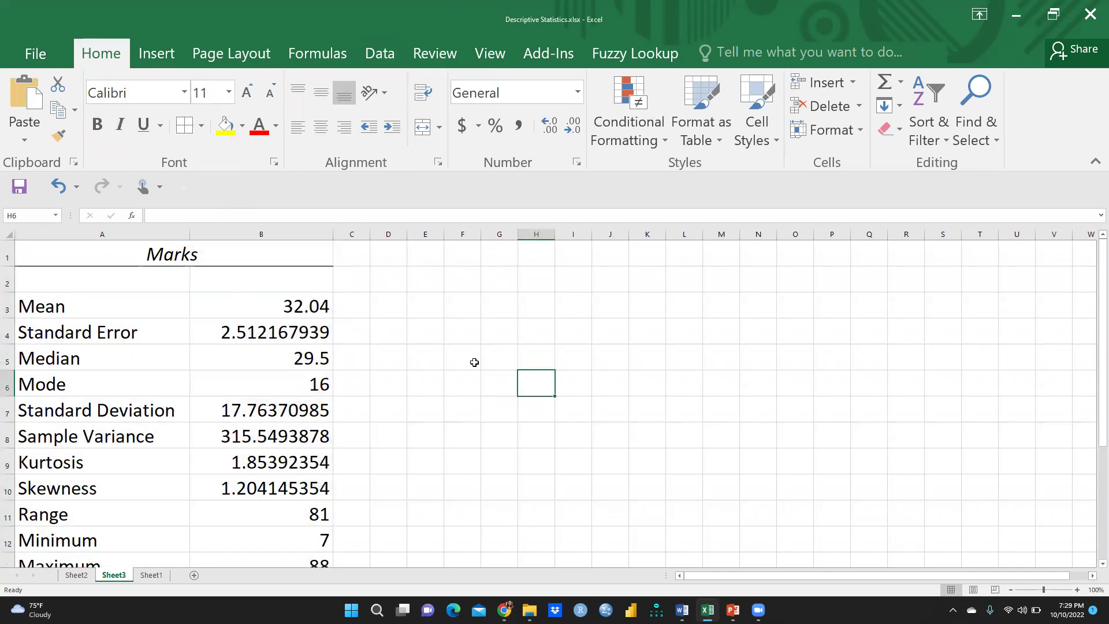
pyautogui.click(47, 305)
pyautogui.click(310, 302)
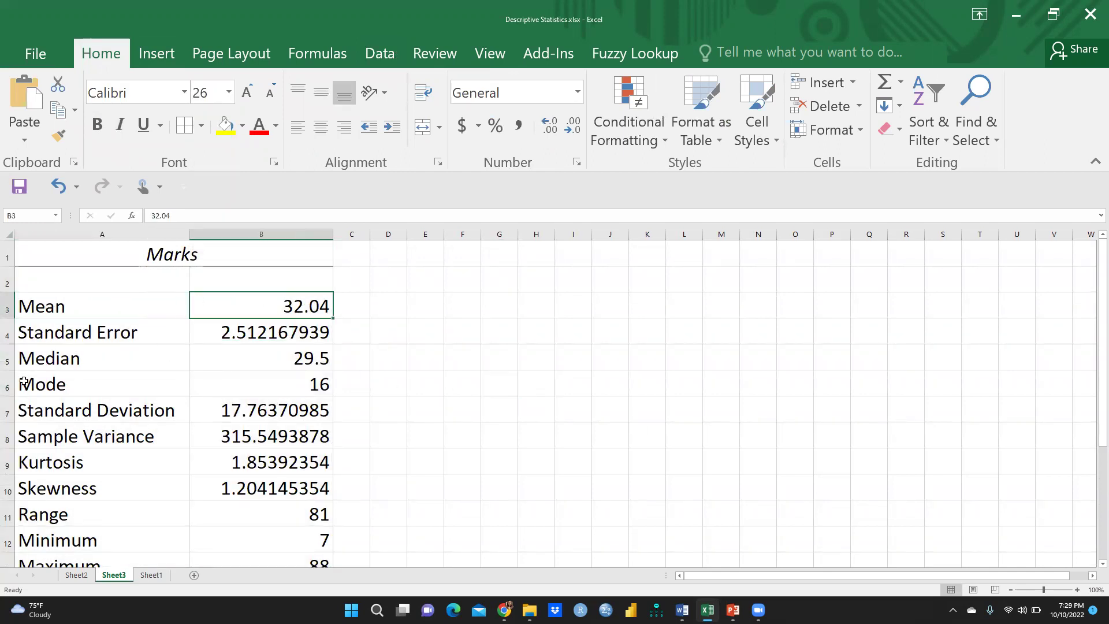
pyautogui.click(44, 334)
pyautogui.click(253, 334)
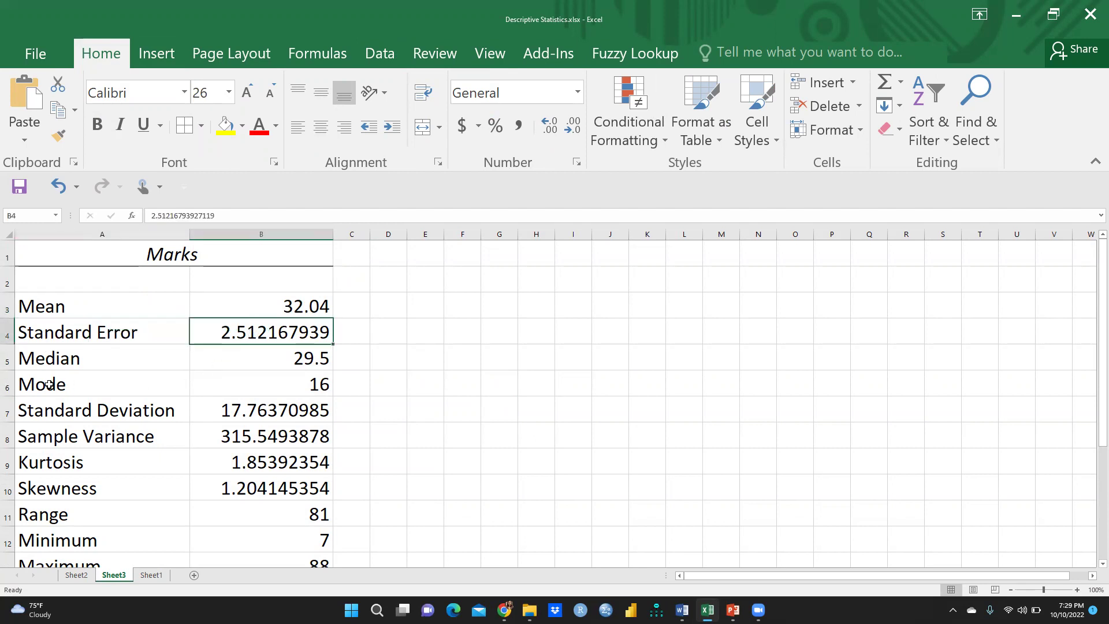
pyautogui.click(41, 363)
pyautogui.click(288, 355)
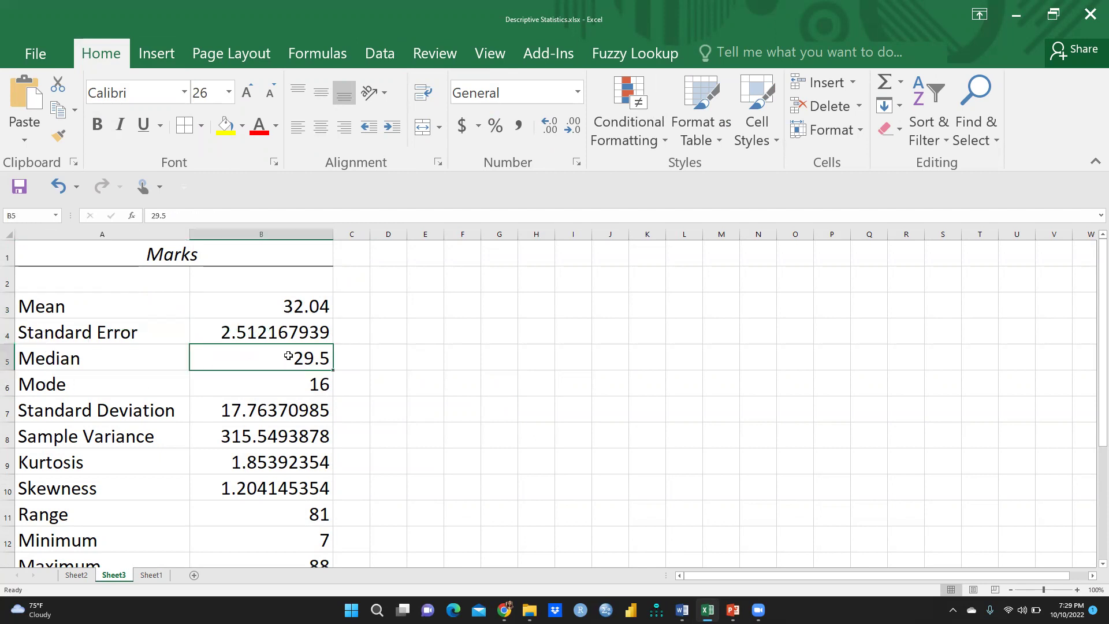
pyautogui.click(29, 387)
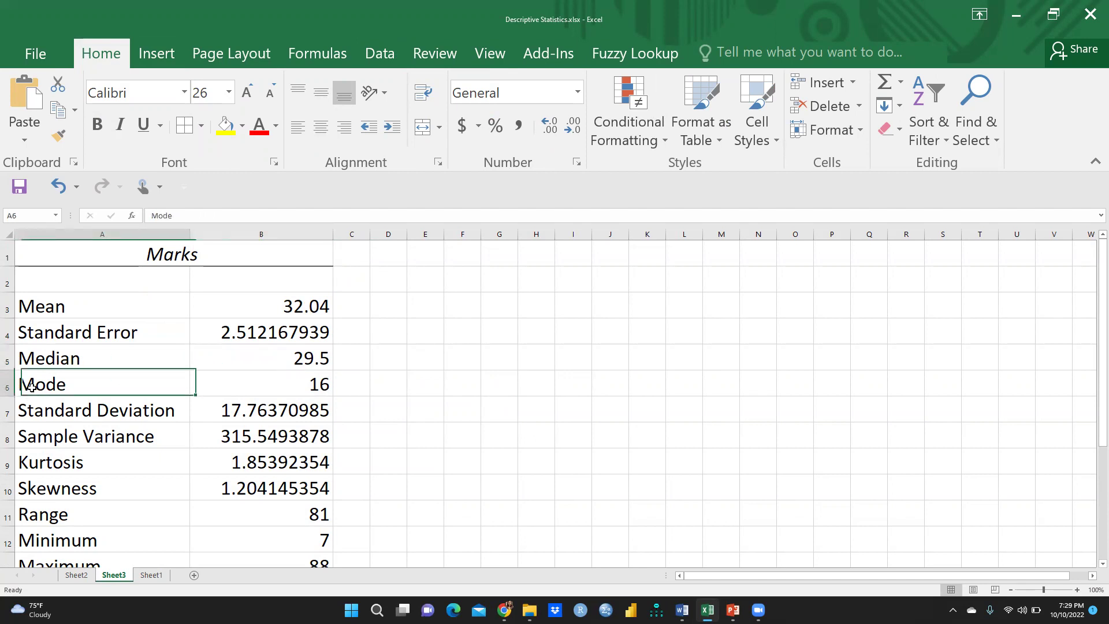
pyautogui.click(312, 384)
pyautogui.click(109, 423)
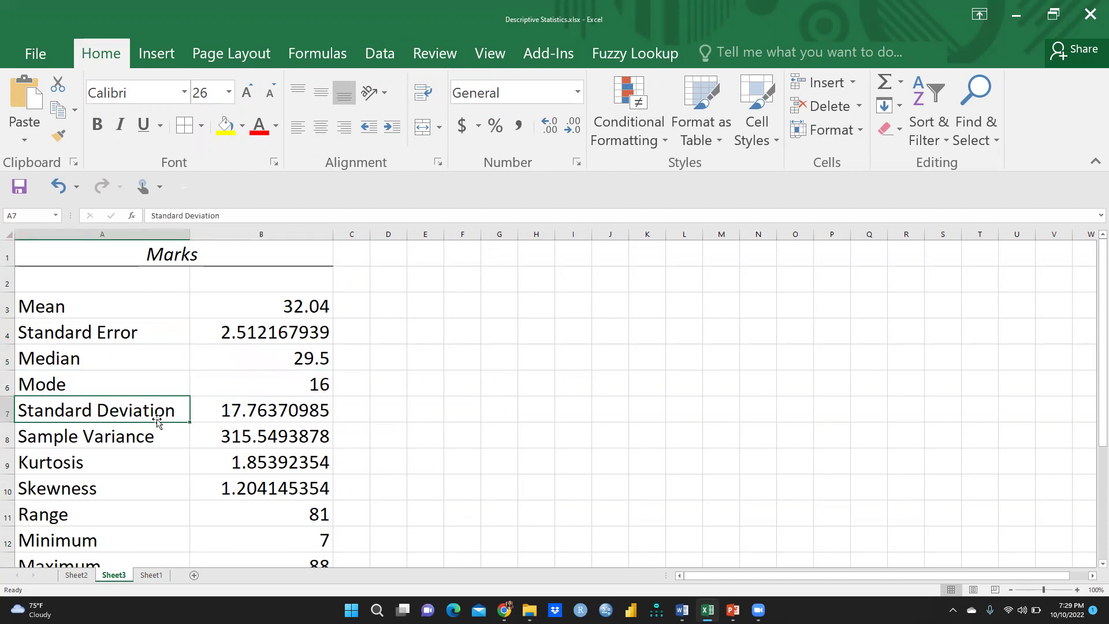
pyautogui.click(83, 438)
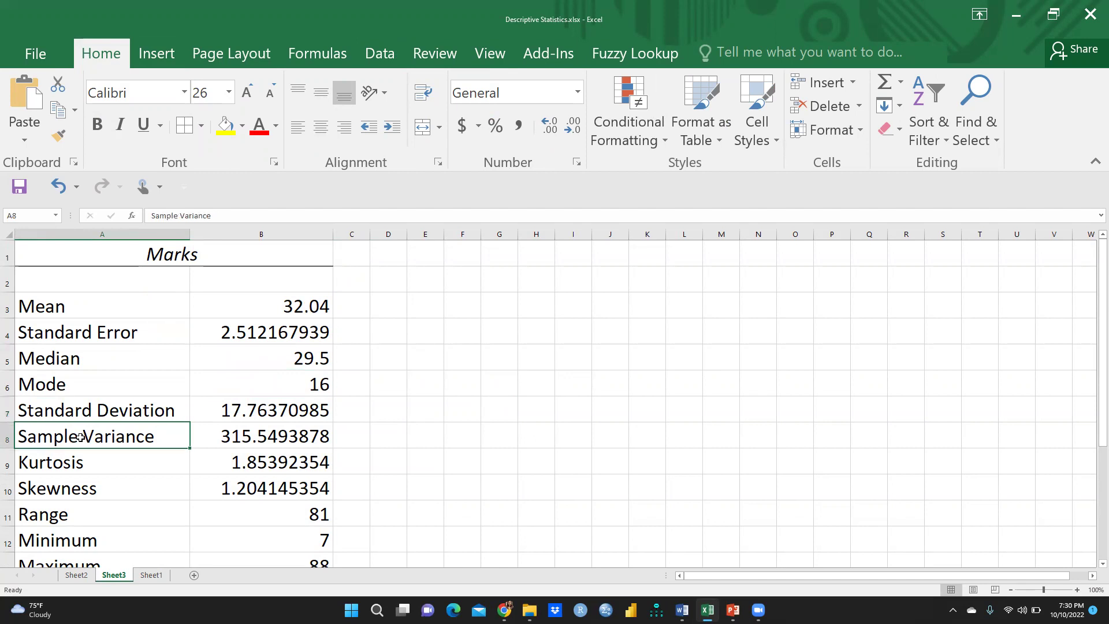
pyautogui.click(246, 435)
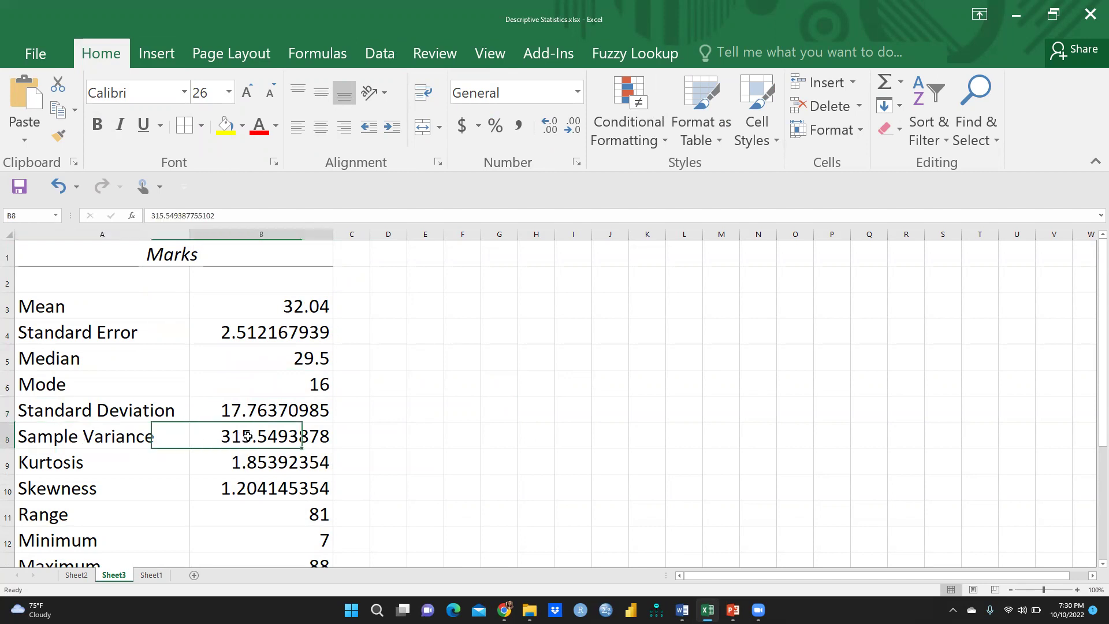
pyautogui.click(66, 464)
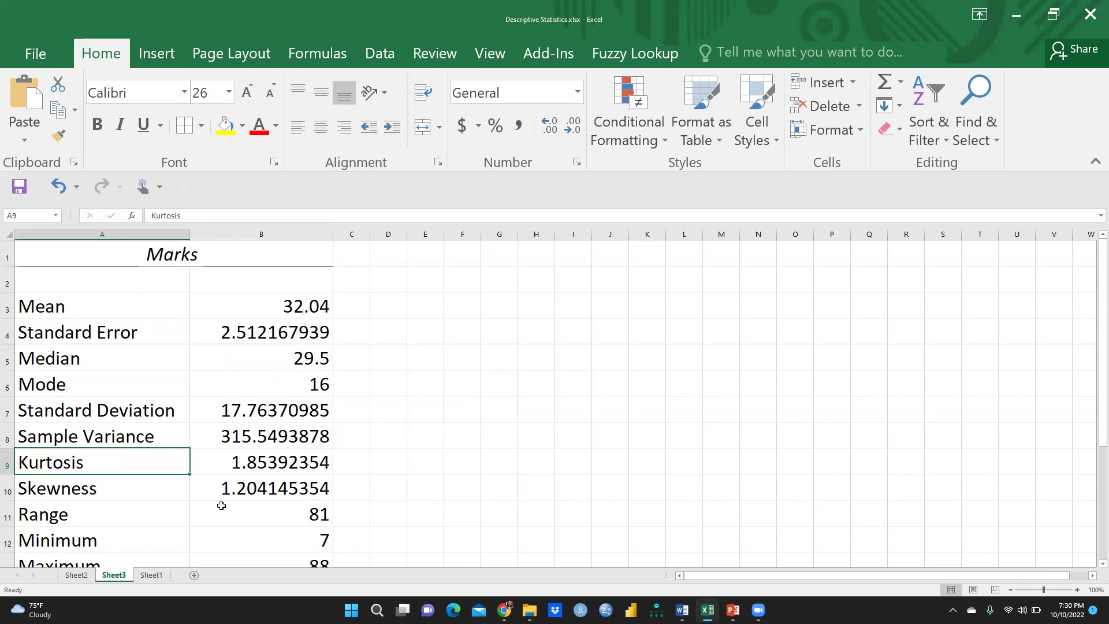
pyautogui.click(97, 519)
pyautogui.click(312, 516)
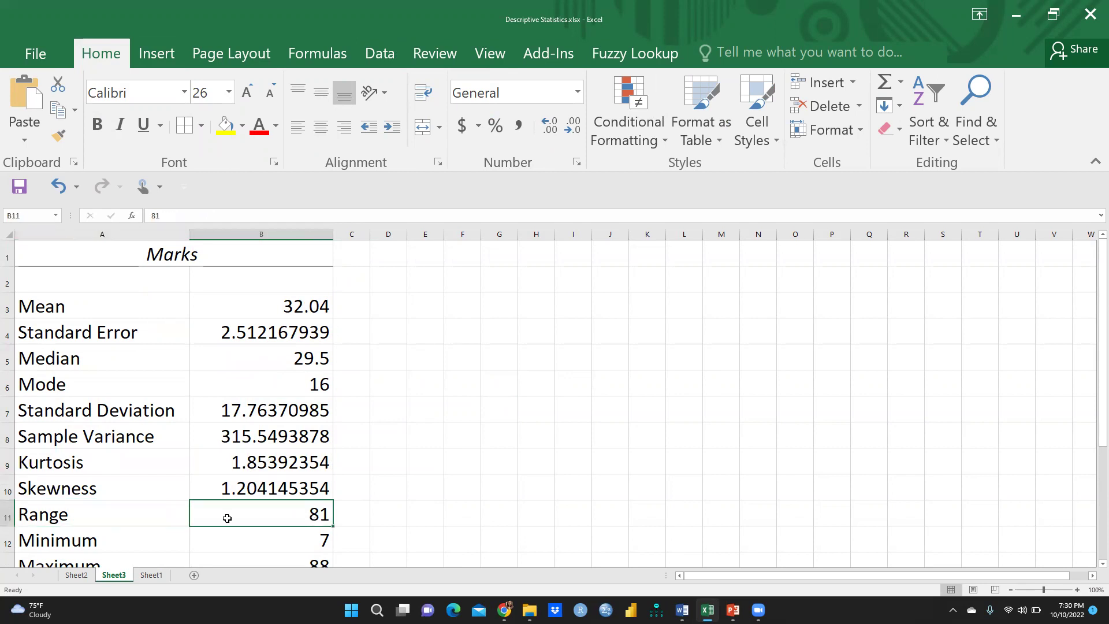
pyautogui.scroll(-1, 226, 518)
pyautogui.scroll(-1, 226, 518)
pyautogui.click(148, 389)
pyautogui.click(263, 390)
pyautogui.click(99, 416)
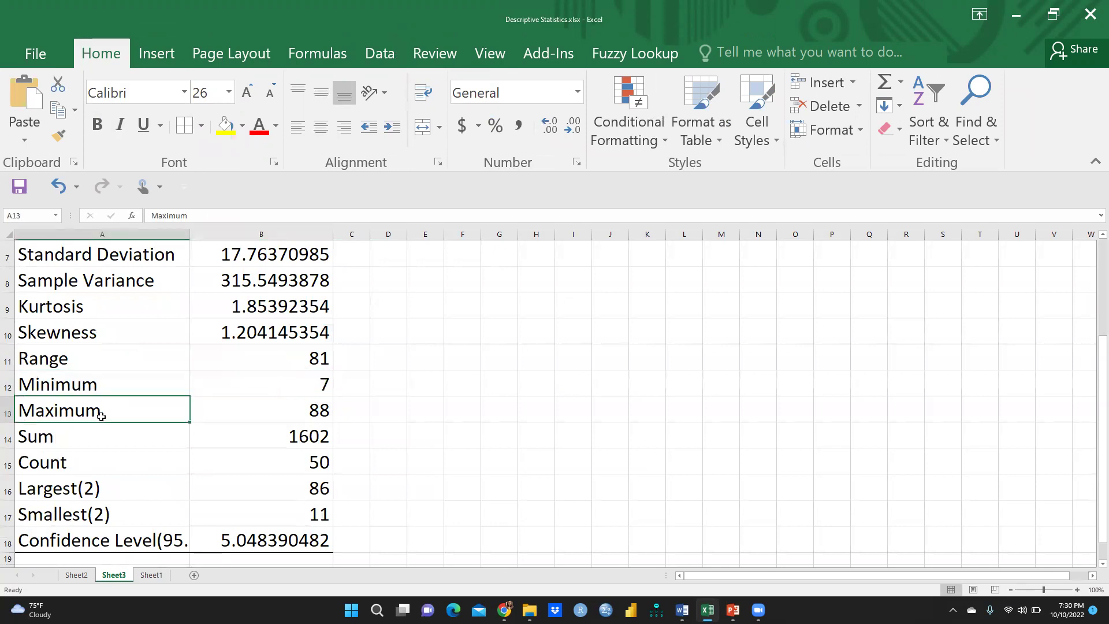
pyautogui.click(284, 412)
pyautogui.click(66, 442)
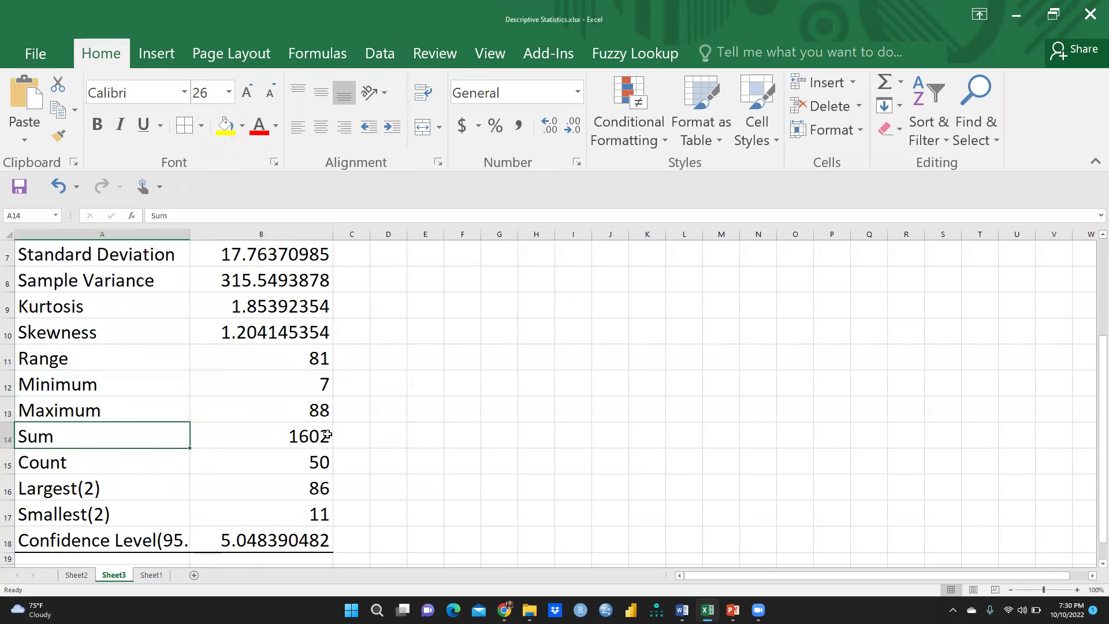
pyautogui.click(89, 464)
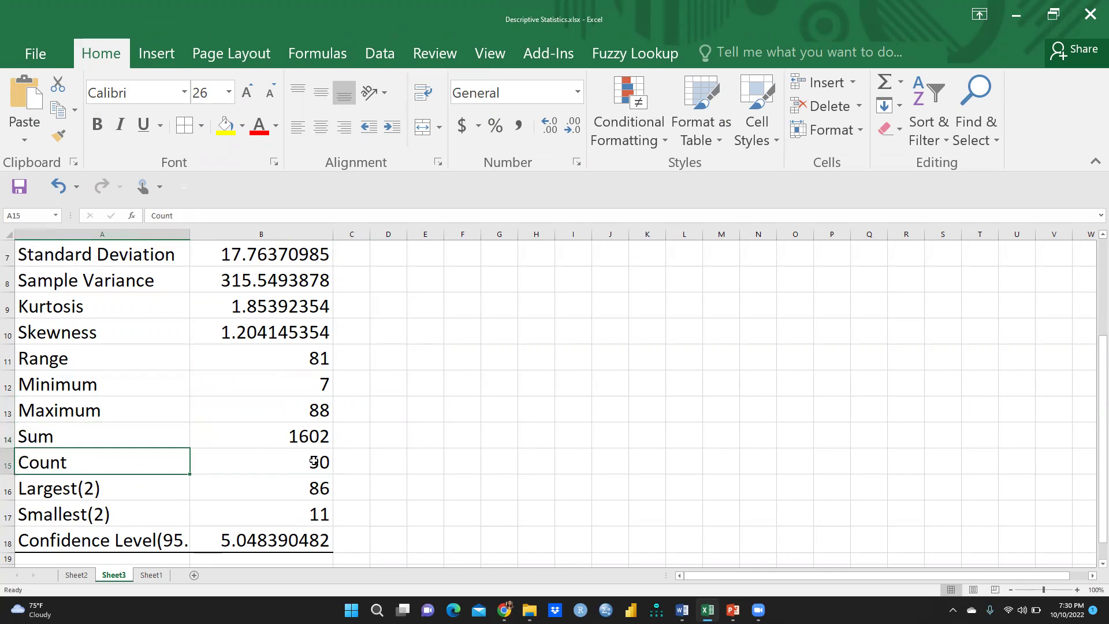
pyautogui.click(324, 460)
pyautogui.click(84, 493)
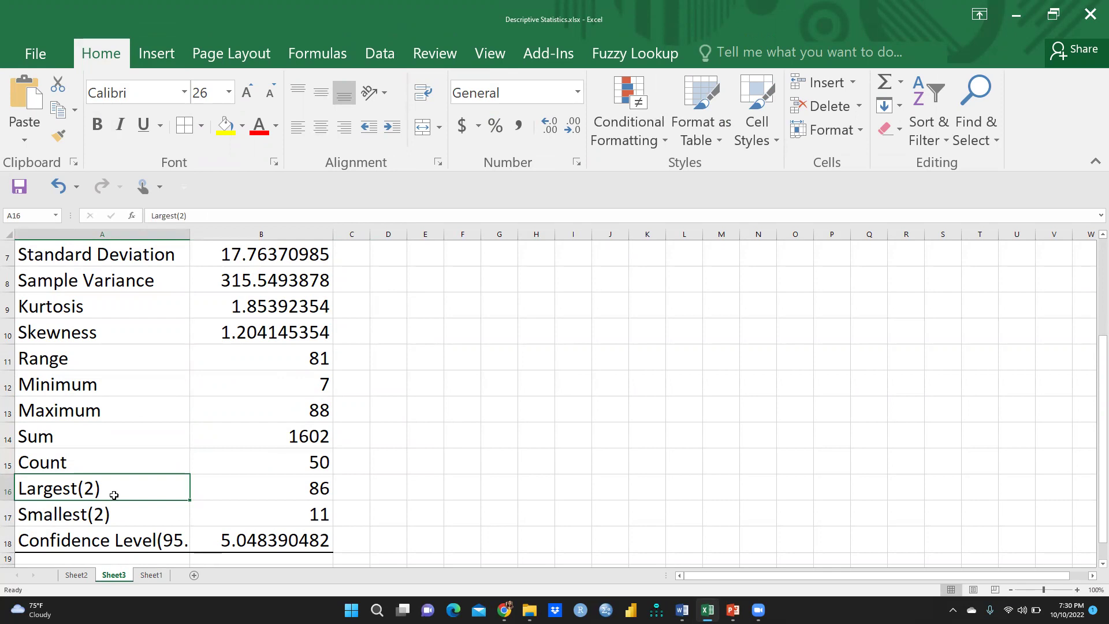
pyautogui.click(283, 493)
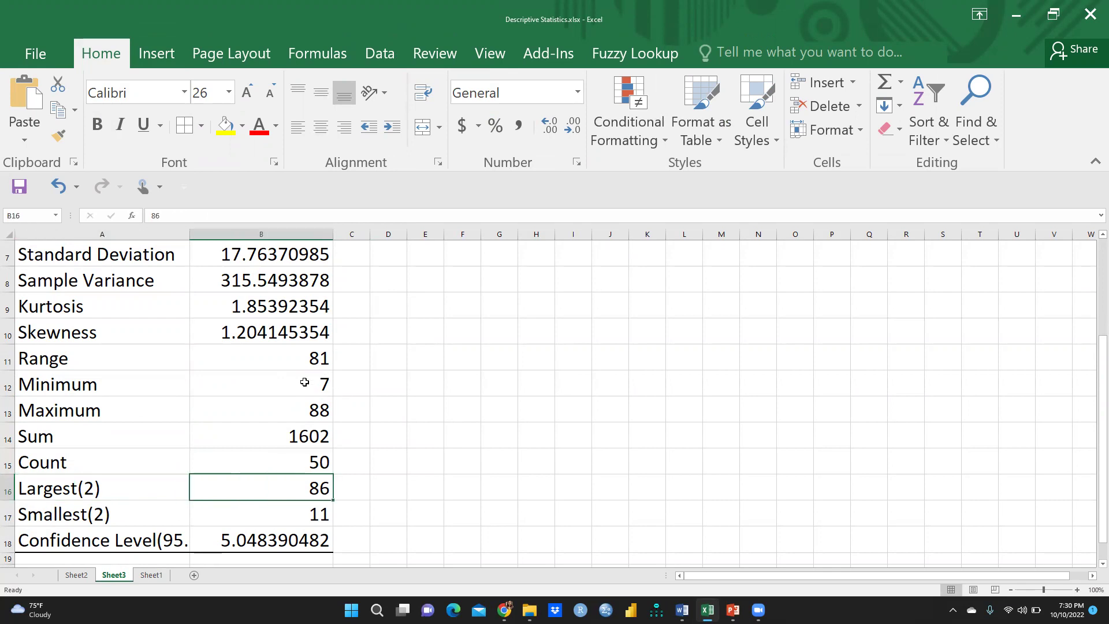
pyautogui.click(67, 388)
pyautogui.click(73, 411)
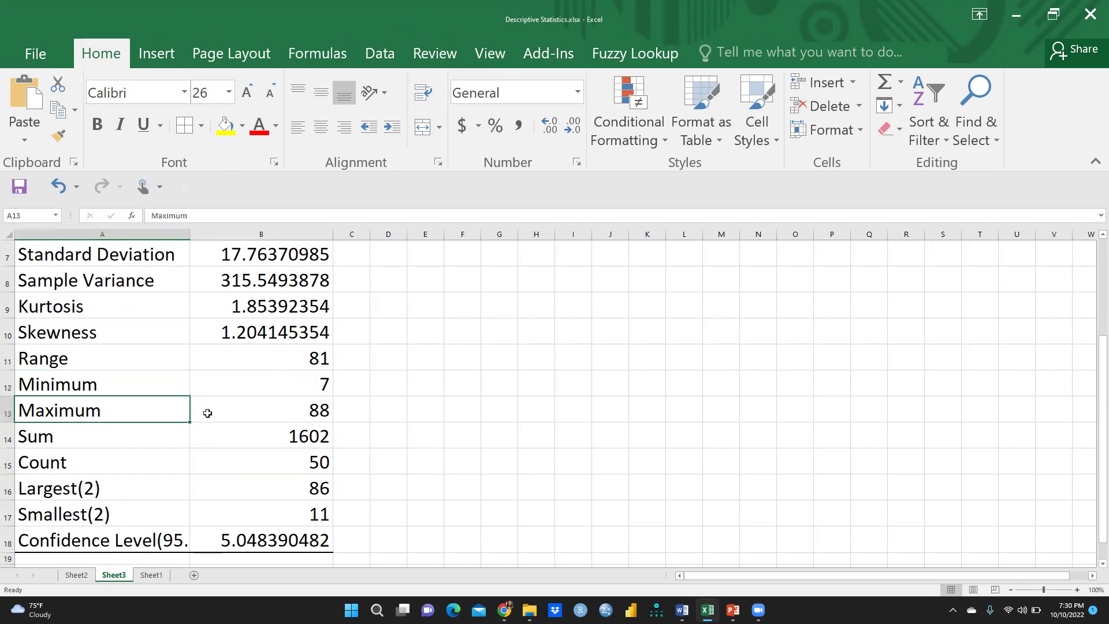
pyautogui.click(294, 410)
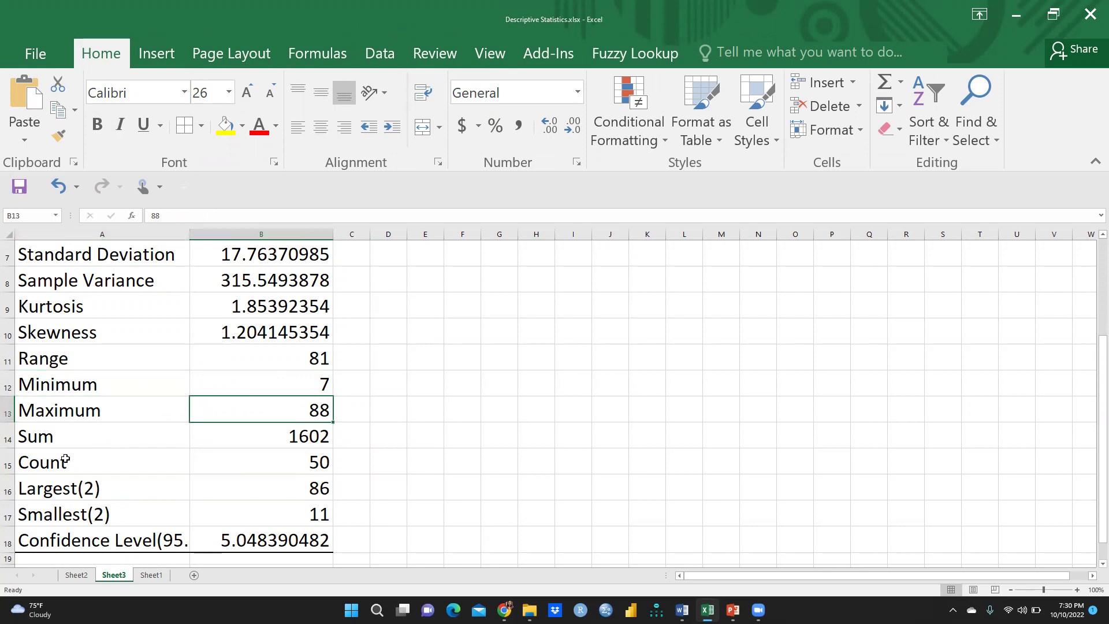
pyautogui.click(296, 473)
pyautogui.click(288, 481)
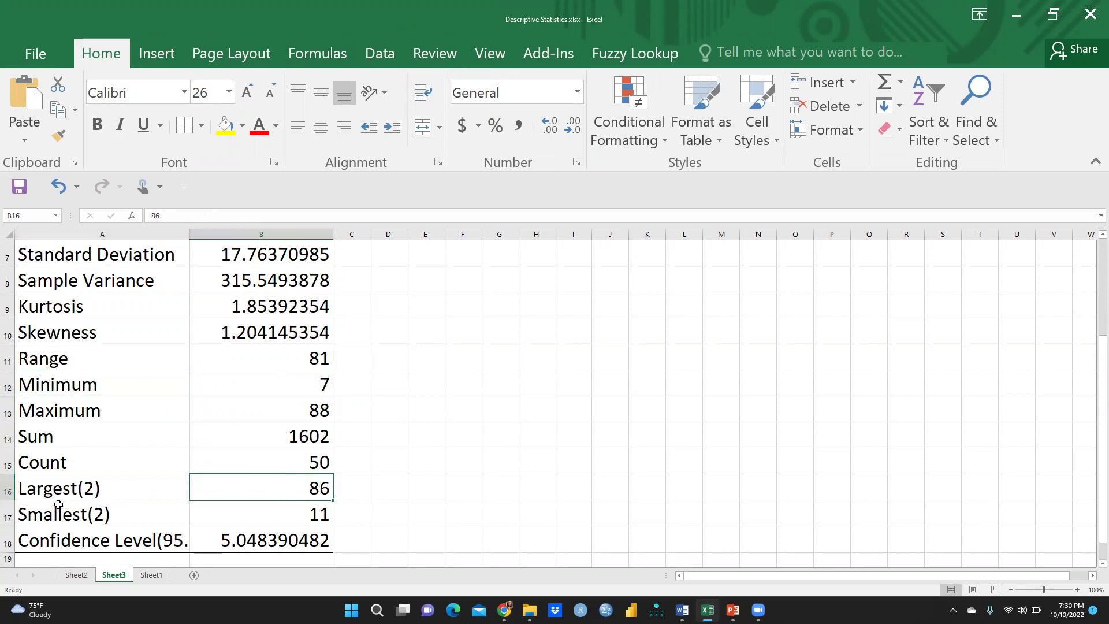
pyautogui.click(309, 385)
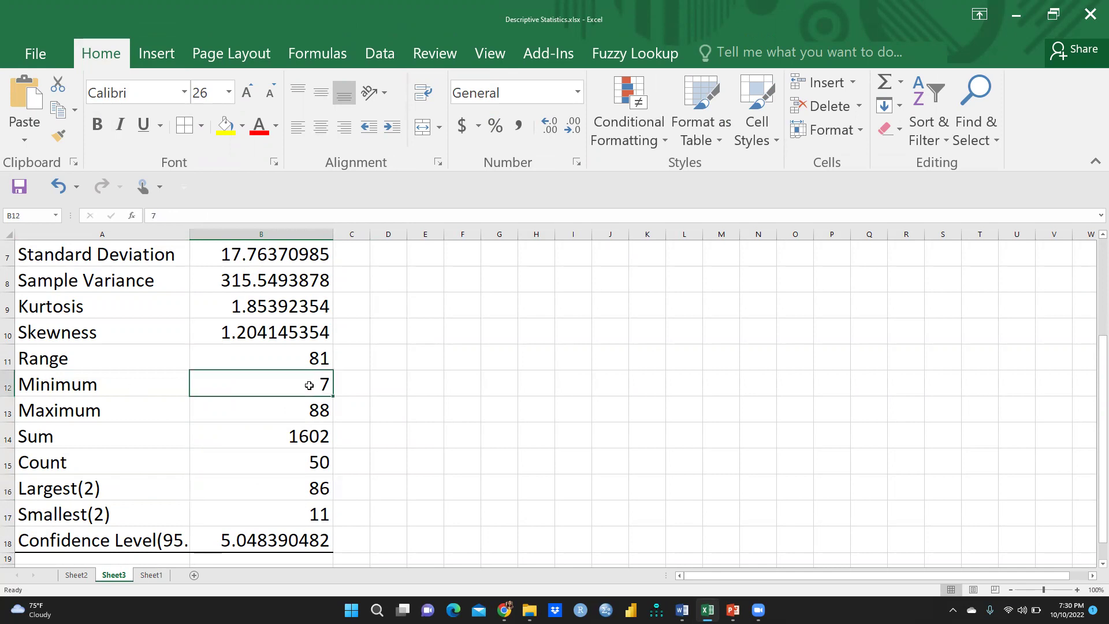
pyautogui.click(62, 515)
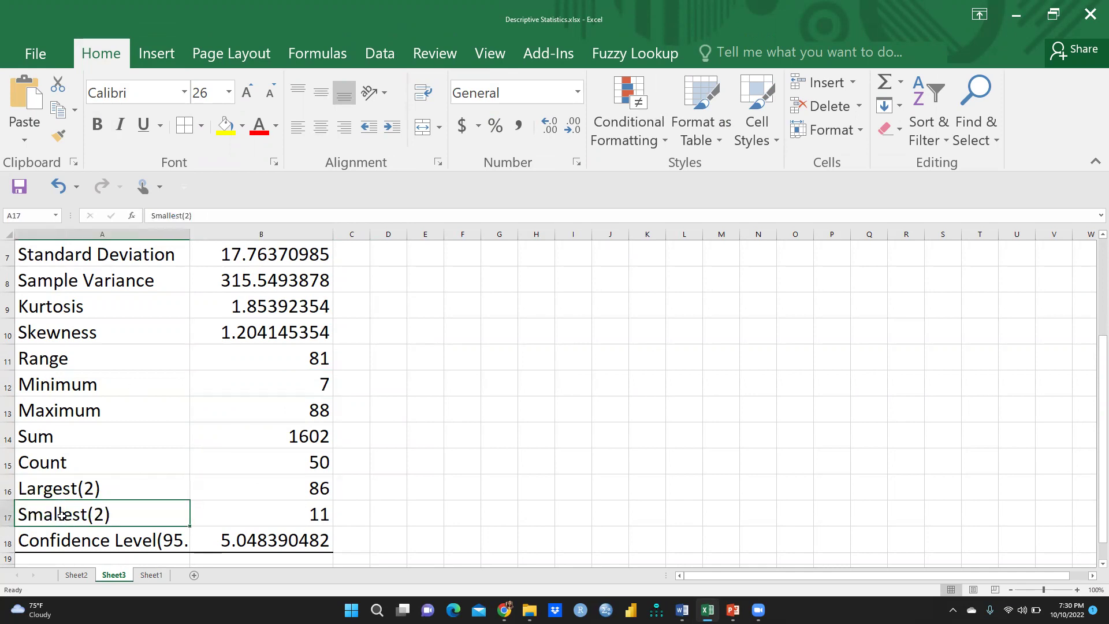
pyautogui.click(249, 514)
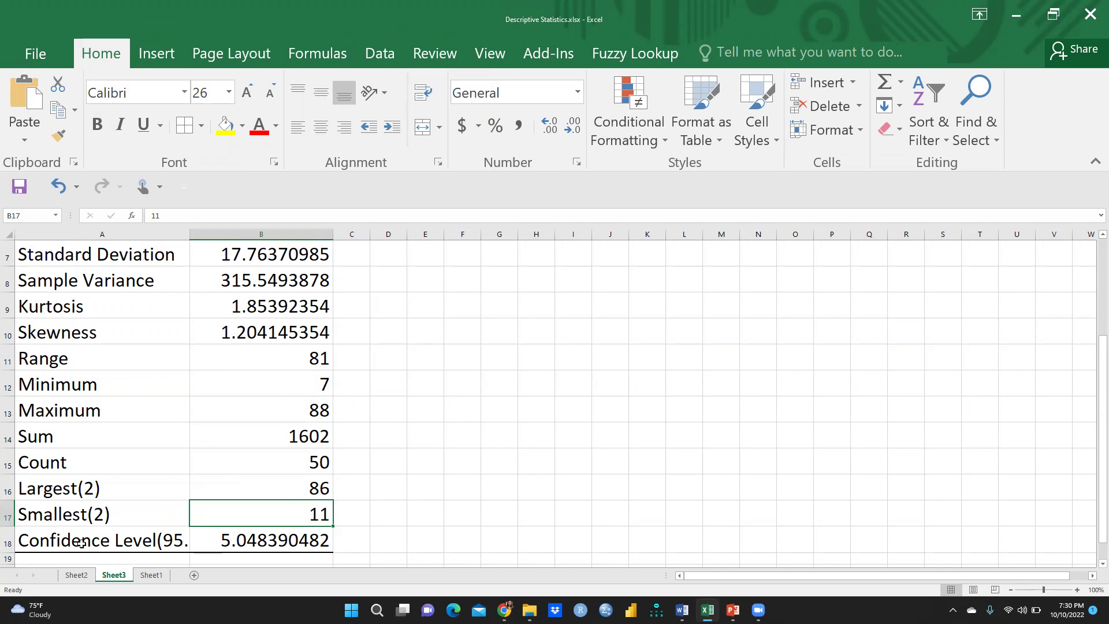
# - Widen column A, deselect the table, and bring up PowerPoint's slide 22 on standard error
pyautogui.moveTo(190, 234); pyautogui.dragTo(241, 241)
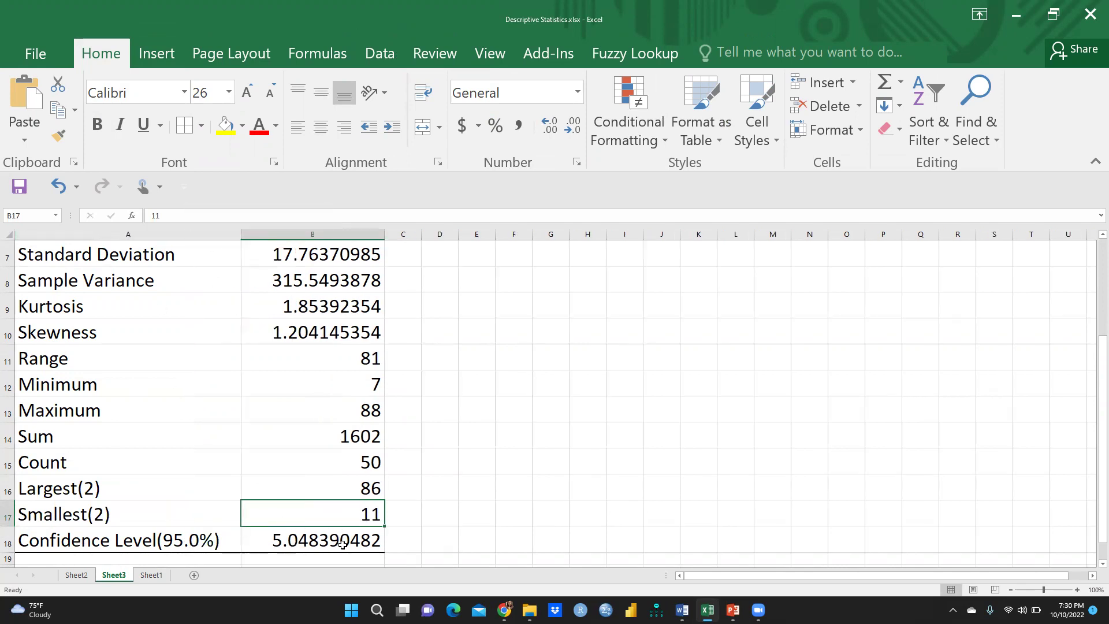
pyautogui.click(512, 430)
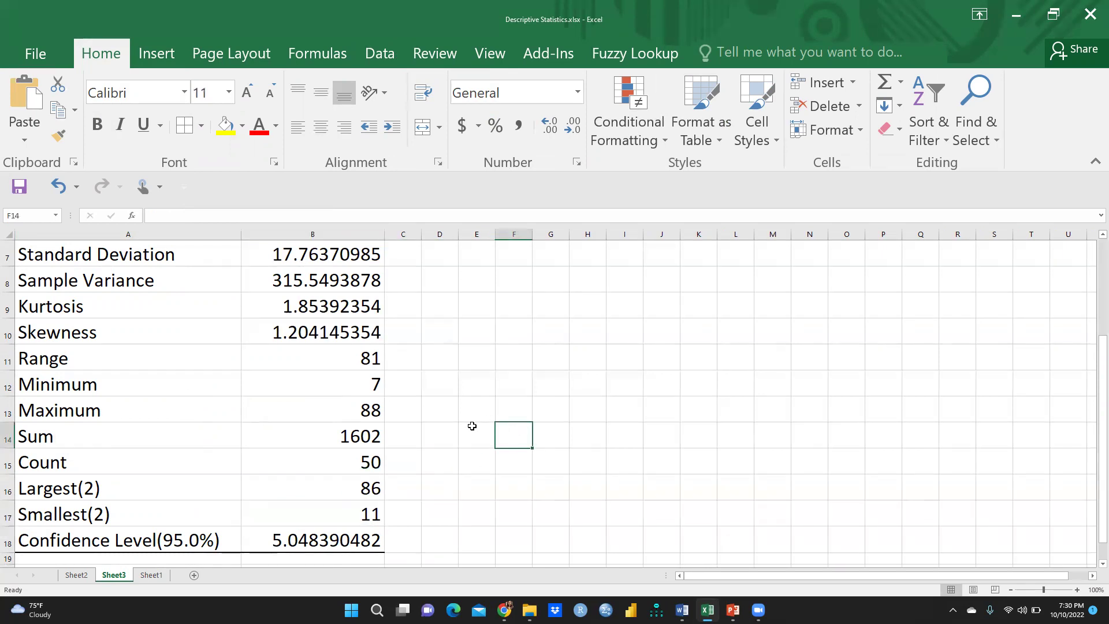
pyautogui.scroll(2, 469, 433)
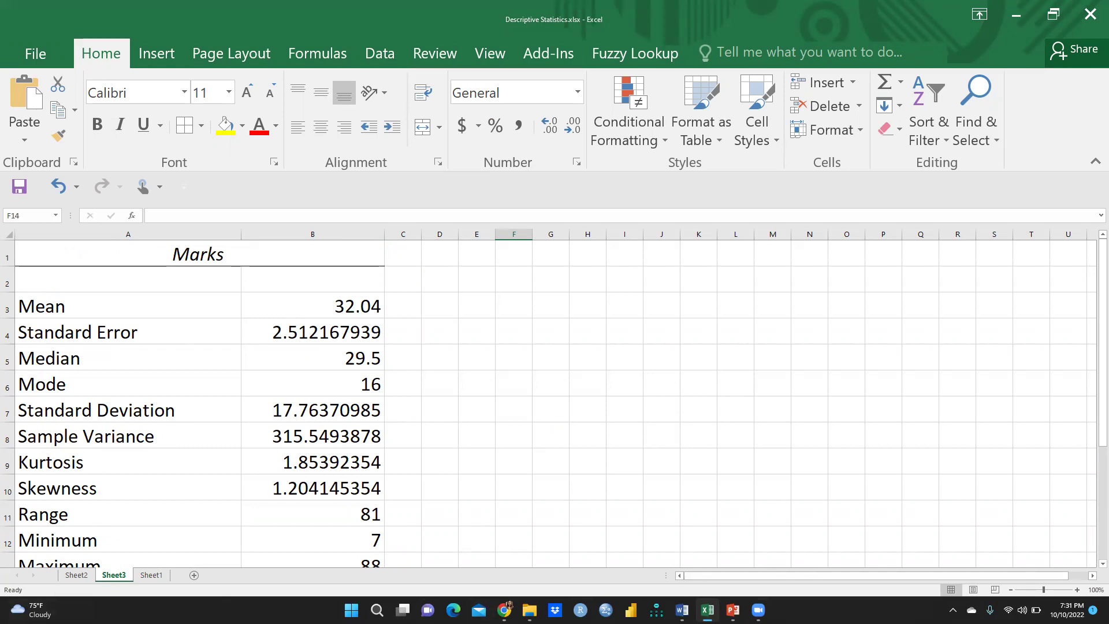
pyautogui.click(733, 610)
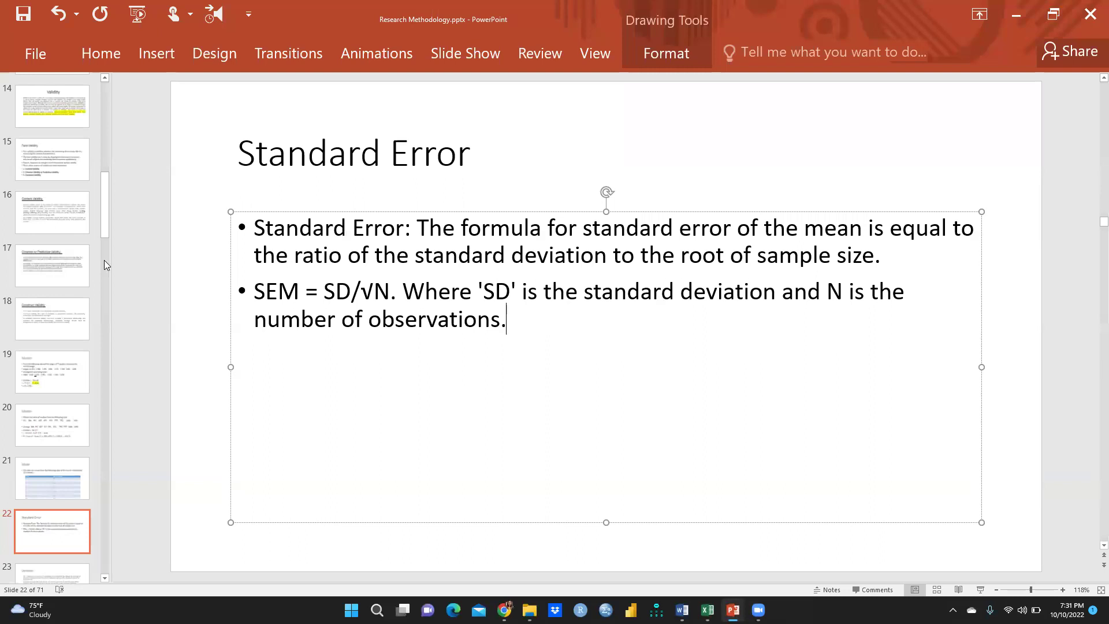
# - View PowerPoint's slide 19 Median example, then return to the Excel statistics table
pyautogui.click(54, 321)
pyautogui.click(40, 381)
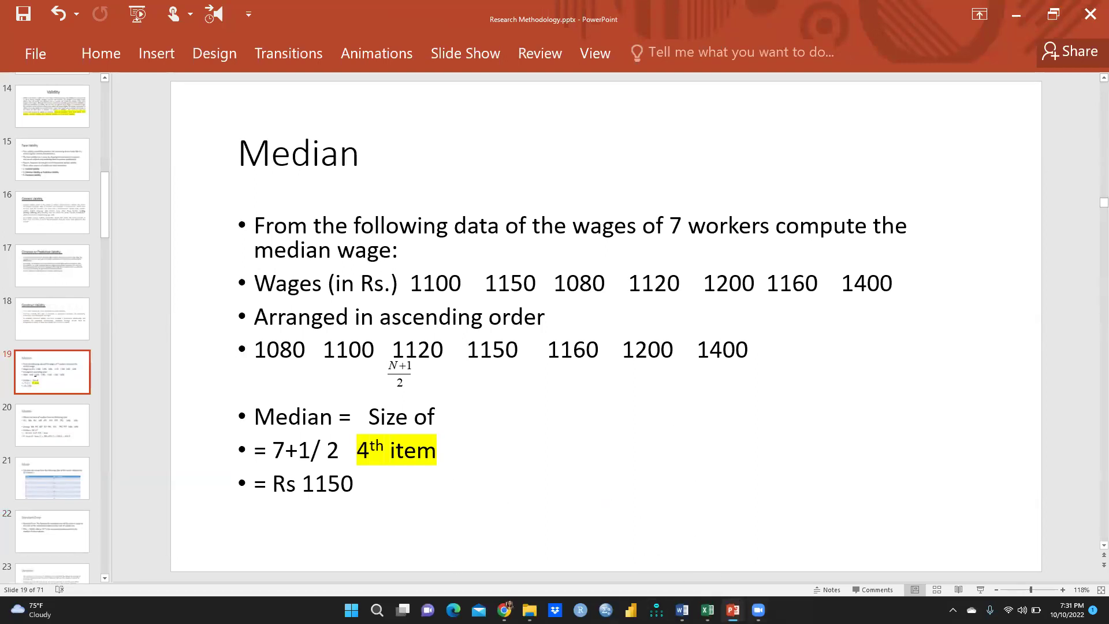
pyautogui.hotkey('alt', 'Tab')
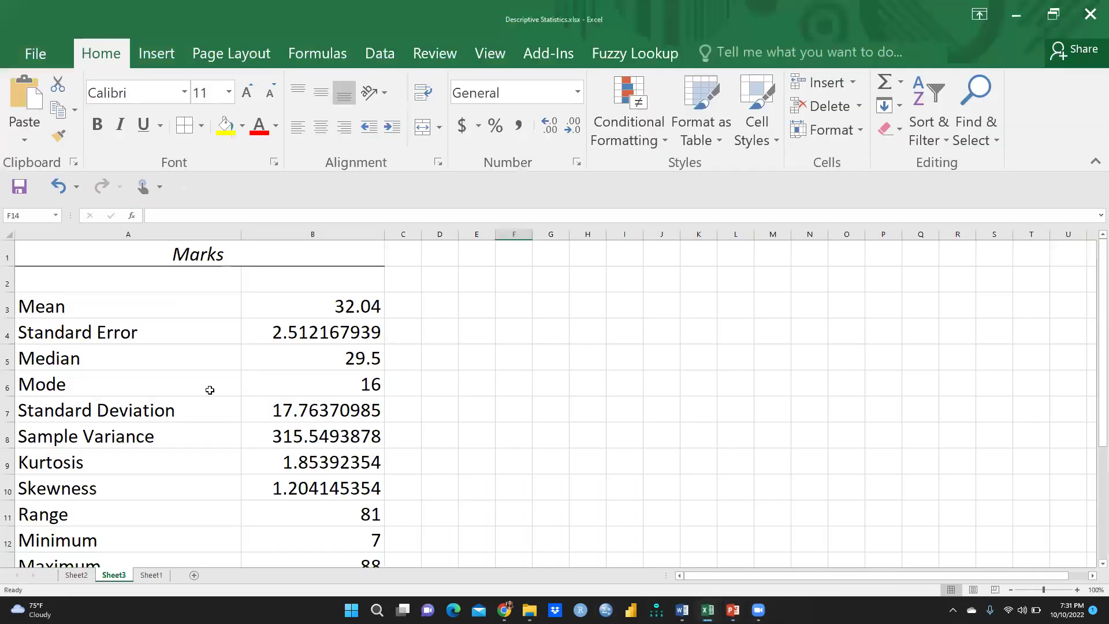
# - Widen column C and enter =B14/B15 in C14, dividing Sum 1602 by Count 50
pyautogui.scroll(-3, 436, 414)
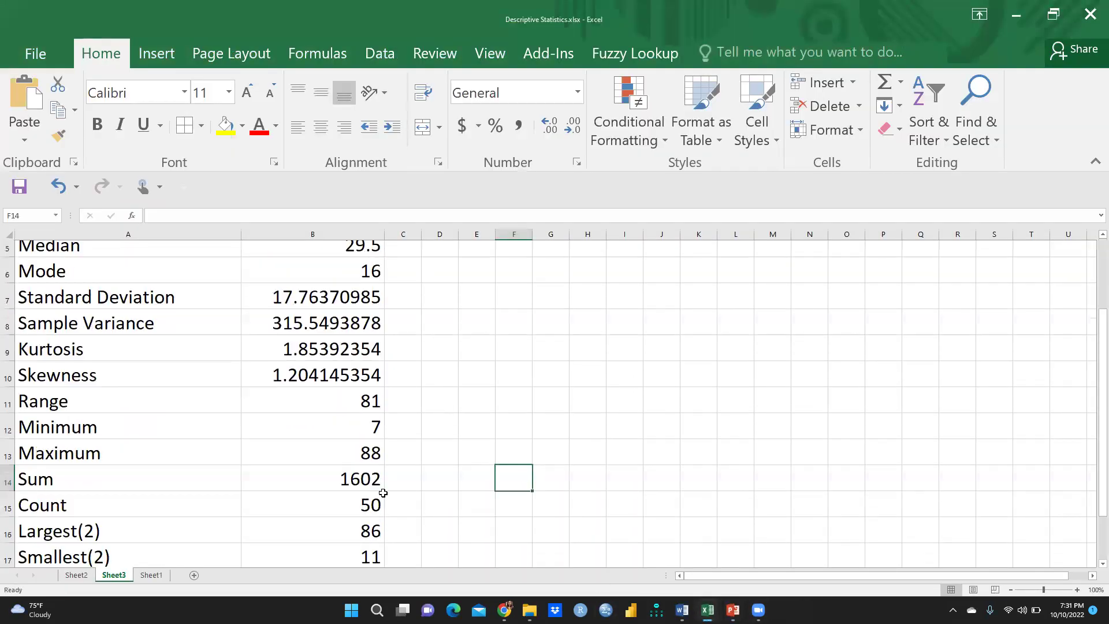
pyautogui.click(346, 360)
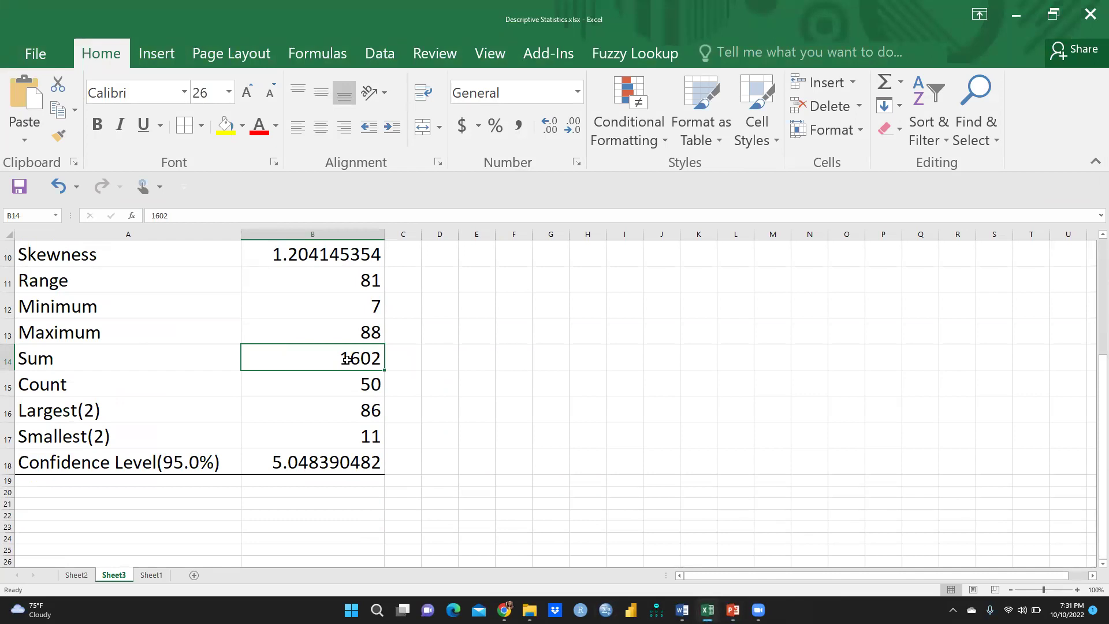
pyautogui.click(376, 381)
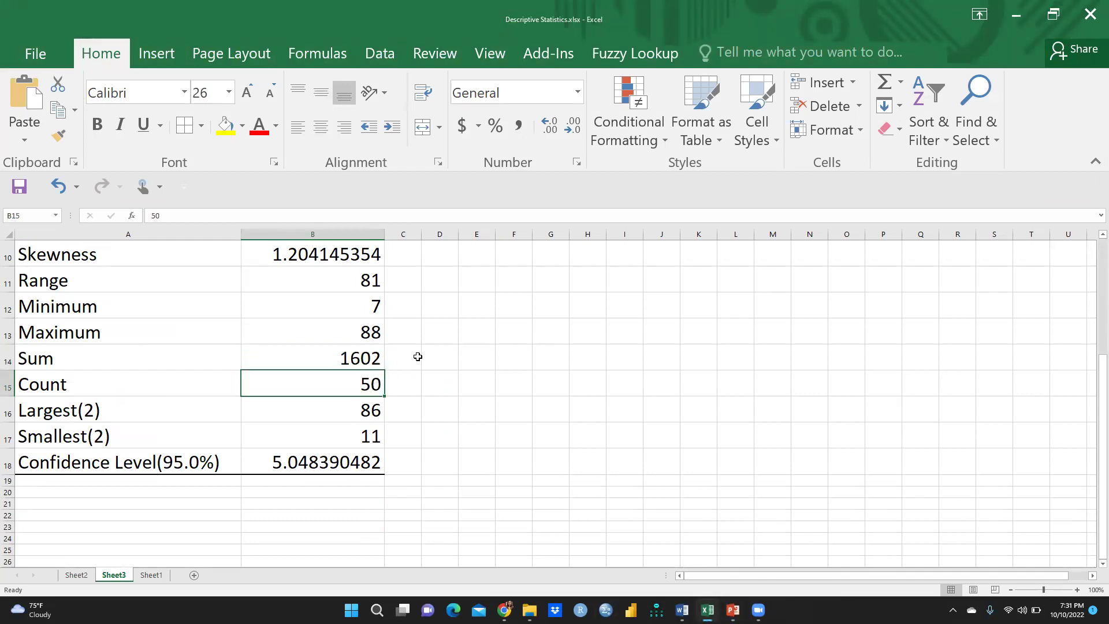
pyautogui.moveTo(422, 234); pyautogui.dragTo(468, 235)
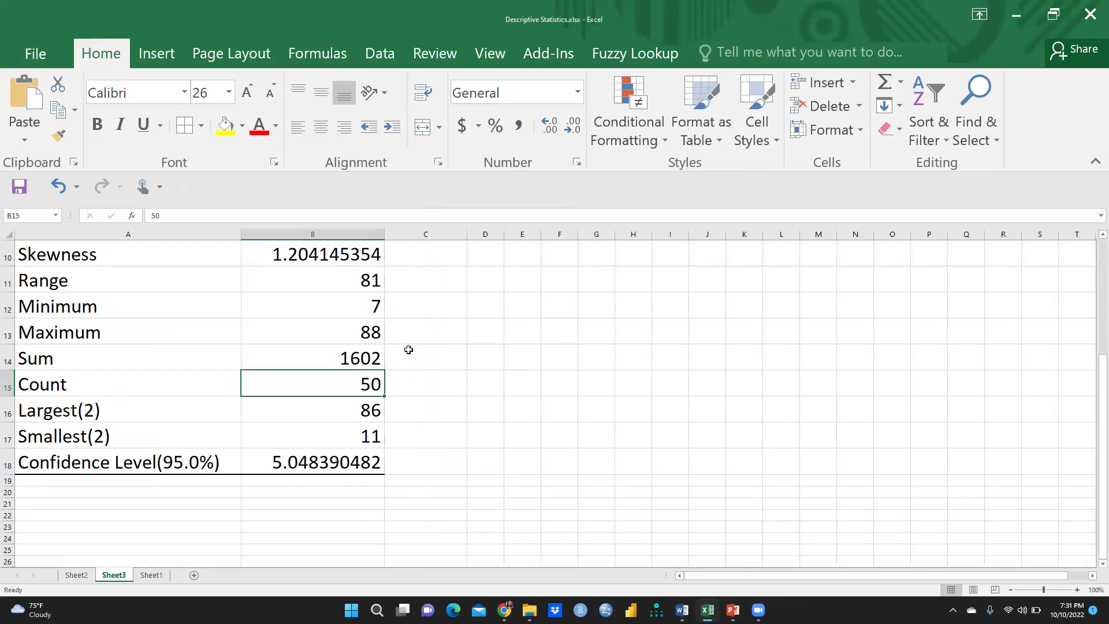
pyautogui.click(408, 351)
pyautogui.write('=')
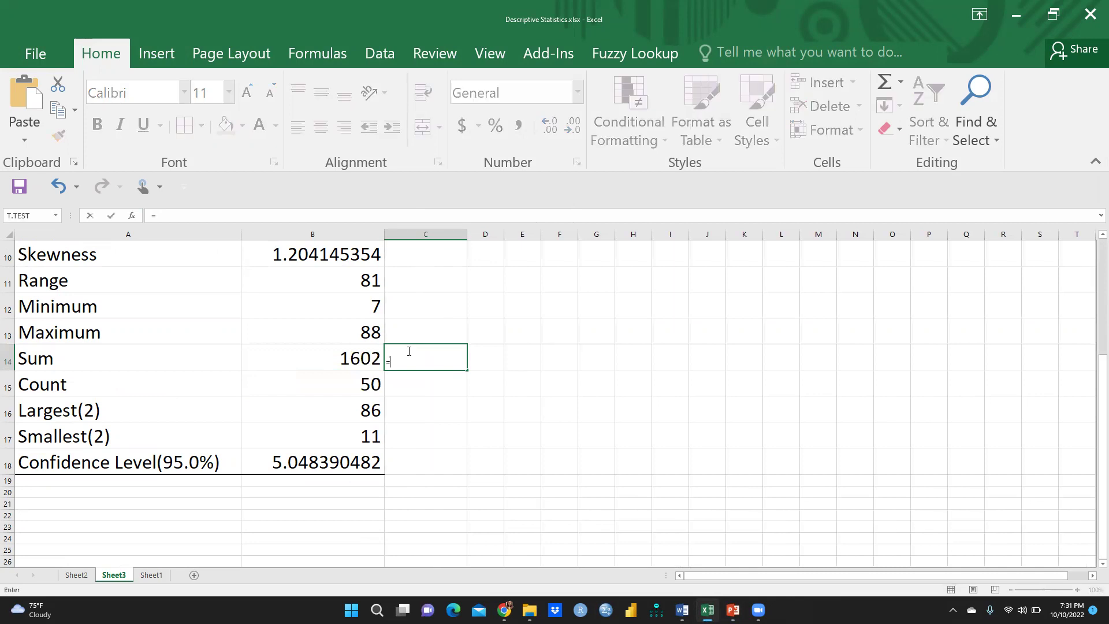
pyautogui.click(354, 358)
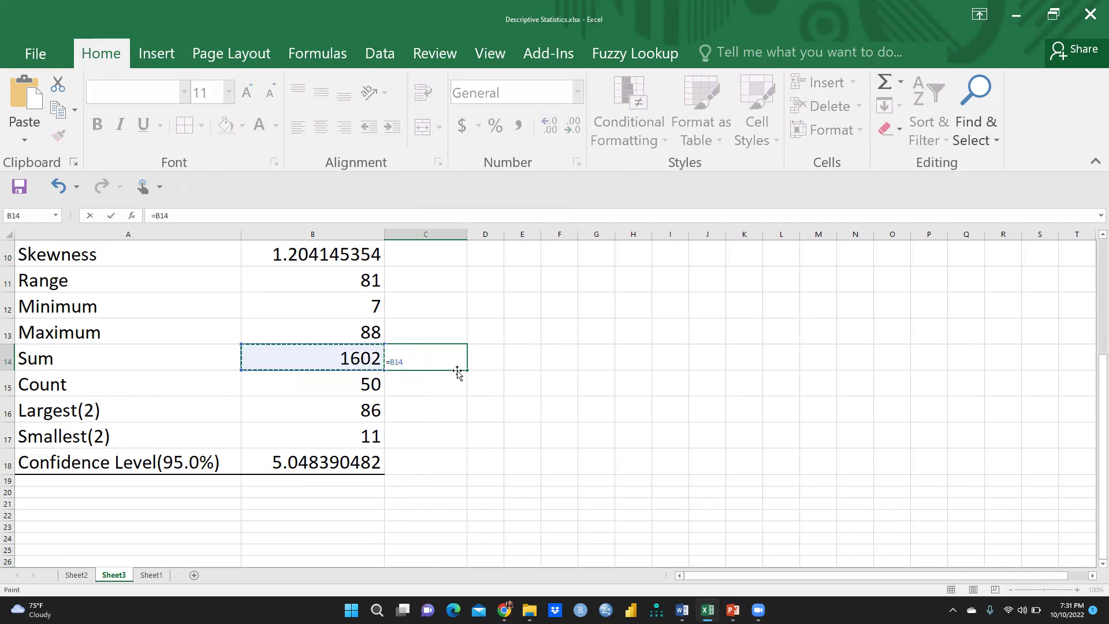
pyautogui.write('/')
pyautogui.click(369, 394)
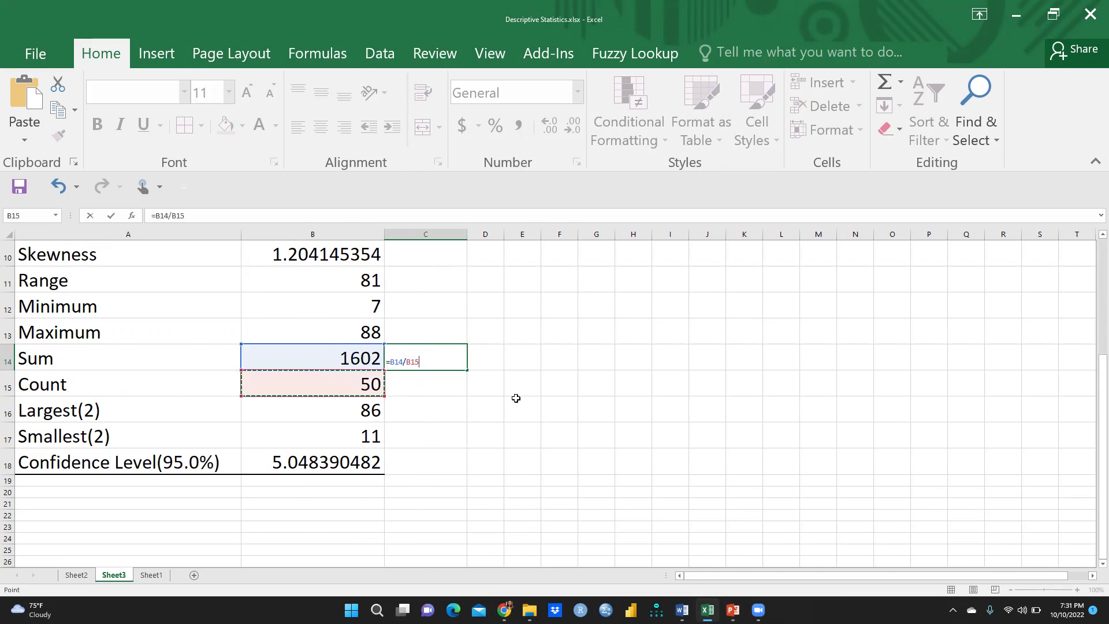
pyautogui.press('Return')
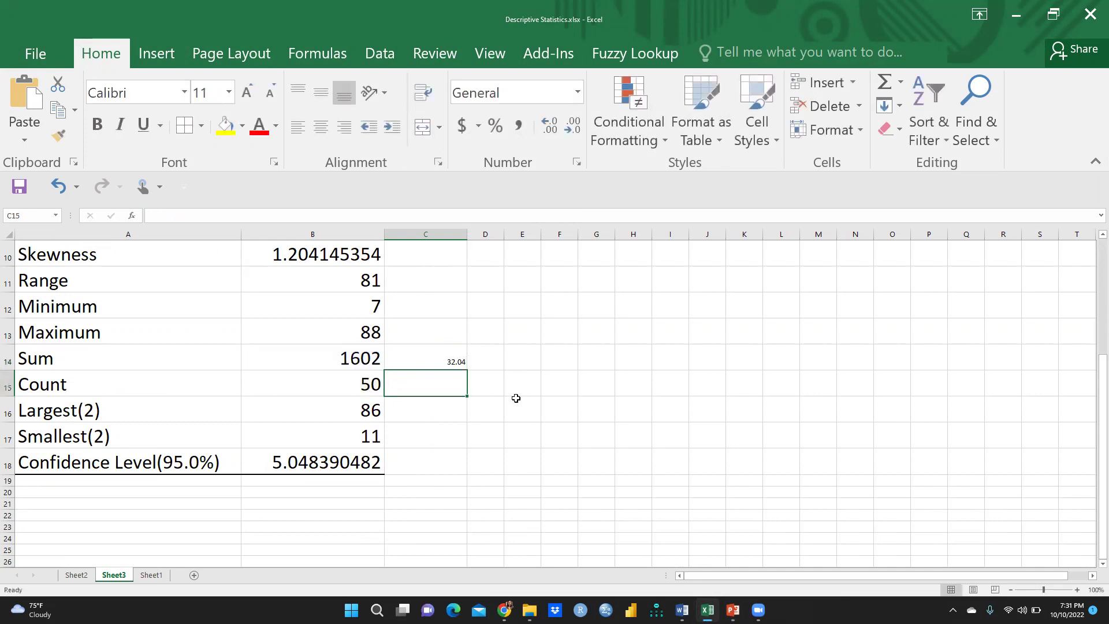
# - Make C14's 32.04 result 24 point and compare it with the Mean in B3
pyautogui.click(458, 359)
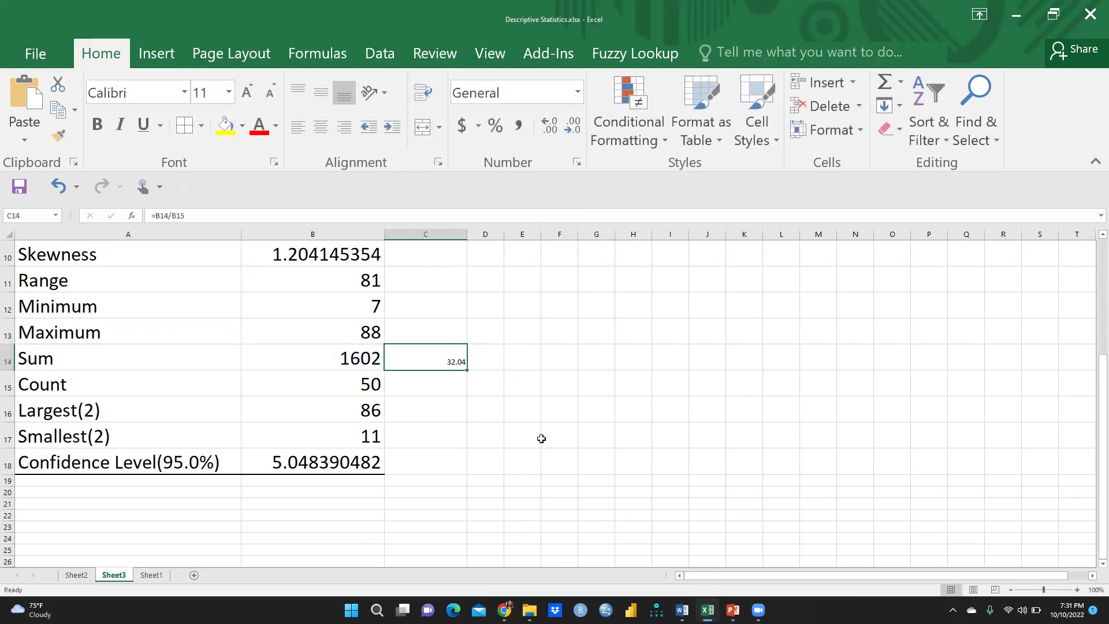
pyautogui.click(229, 93)
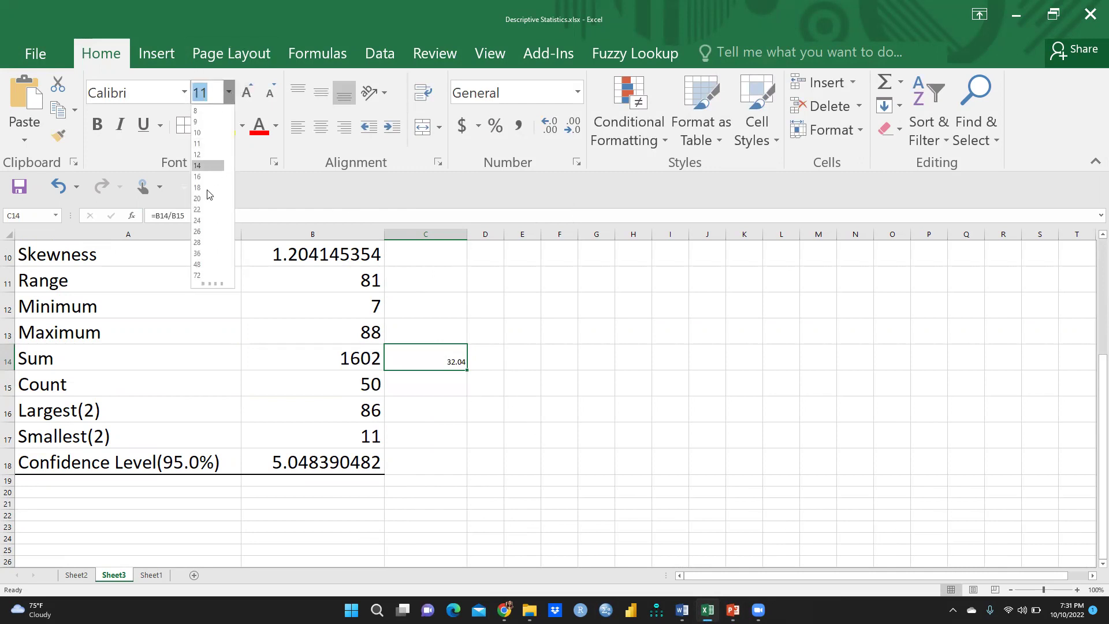
pyautogui.click(199, 221)
pyautogui.scroll(2, 453, 340)
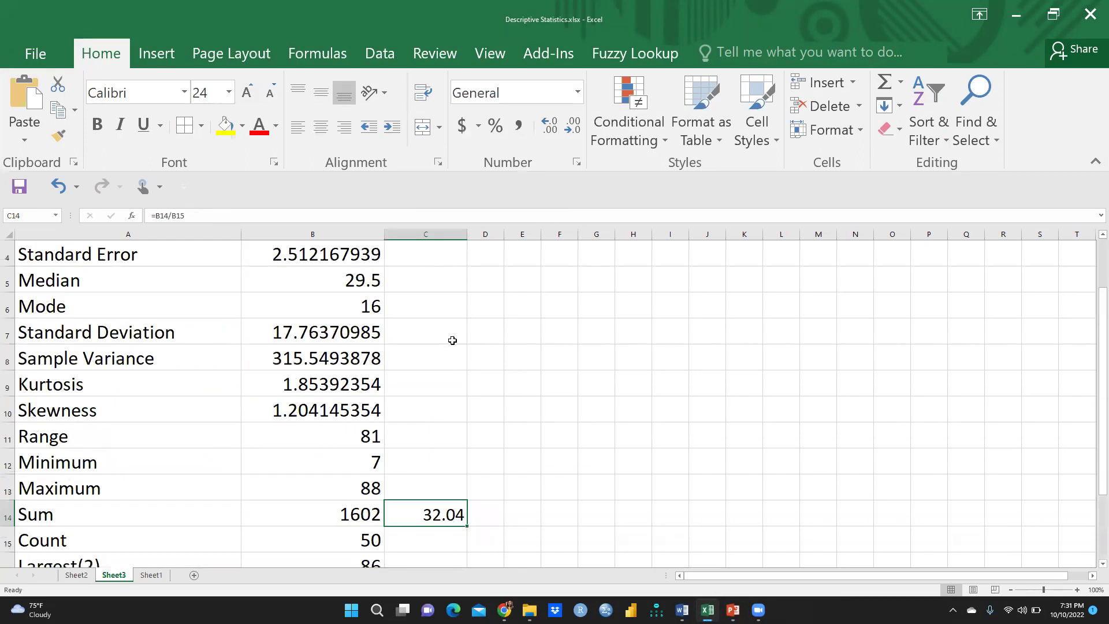
pyautogui.scroll(1, 416, 338)
pyautogui.click(358, 300)
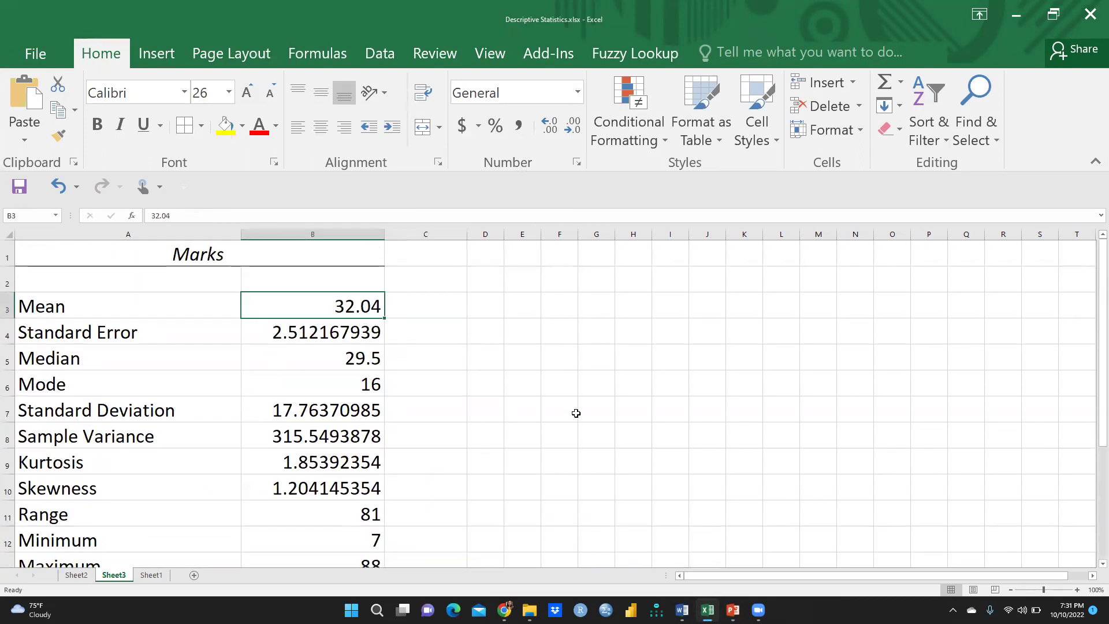
# - Recheck C14's 32.04 against the Mean, then highlight wages 1120 and 1150 on the Median slide
pyautogui.scroll(-2, 576, 413)
pyautogui.click(436, 437)
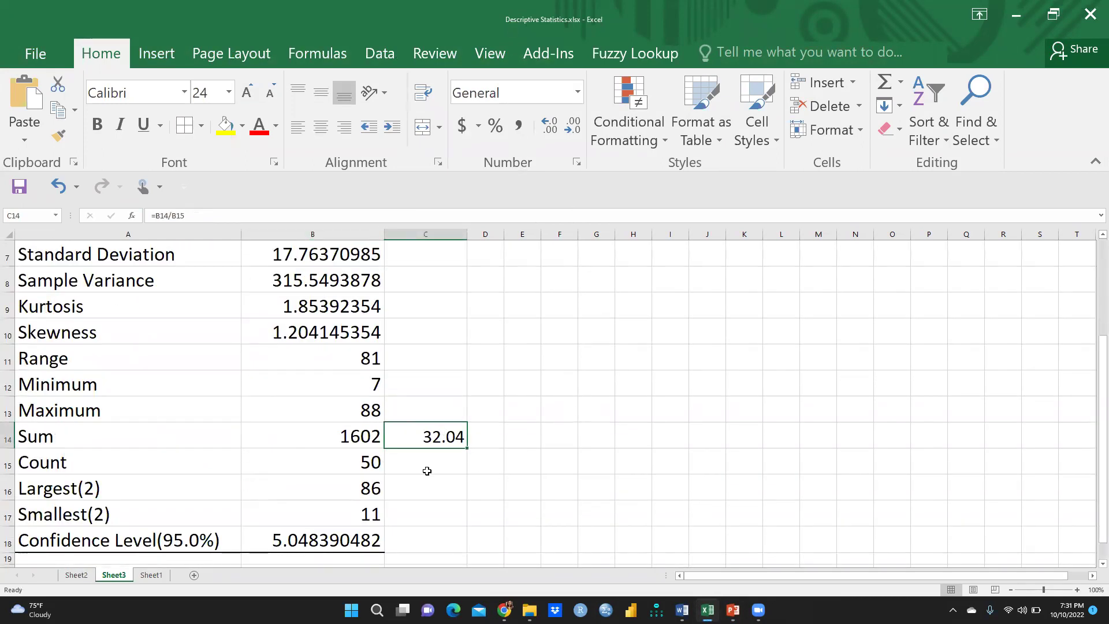
pyautogui.scroll(2, 426, 471)
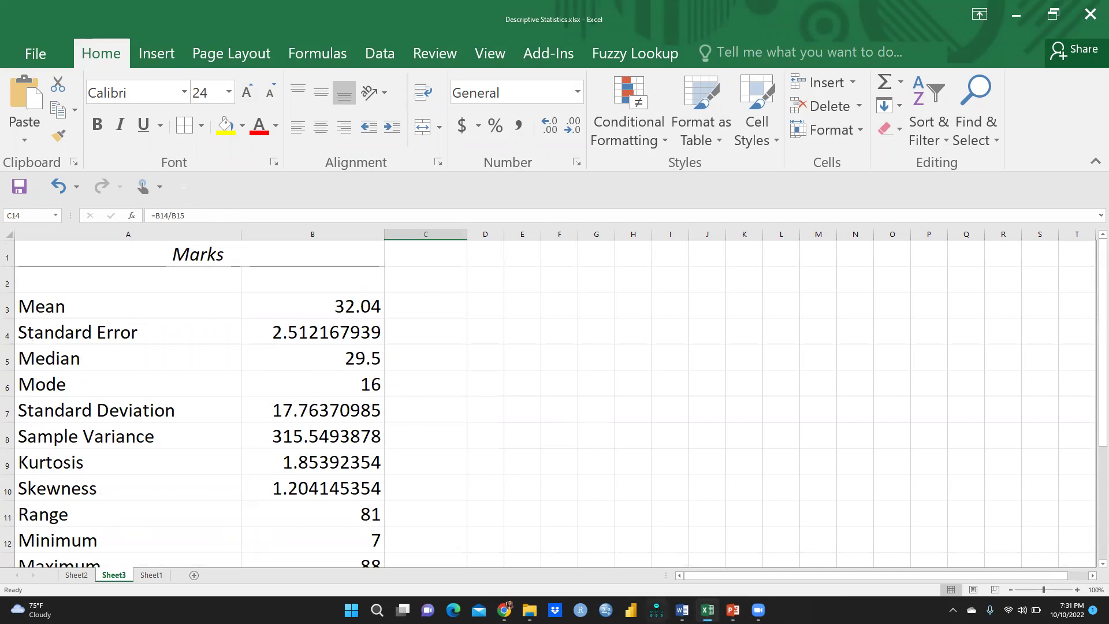
pyautogui.click(732, 610)
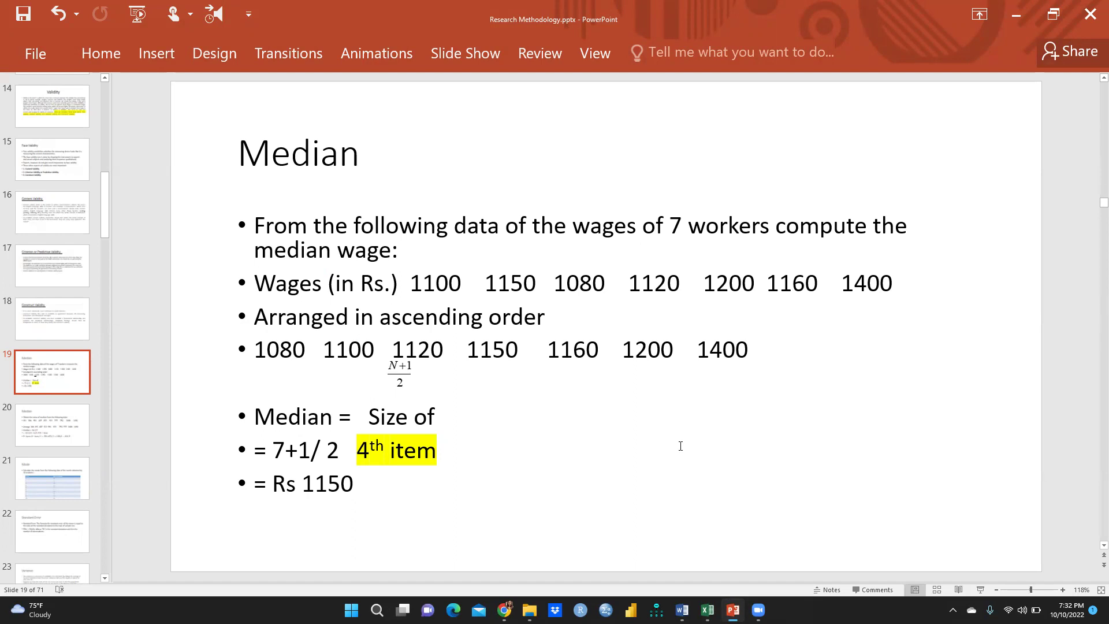
pyautogui.moveTo(398, 350); pyautogui.dragTo(546, 350)
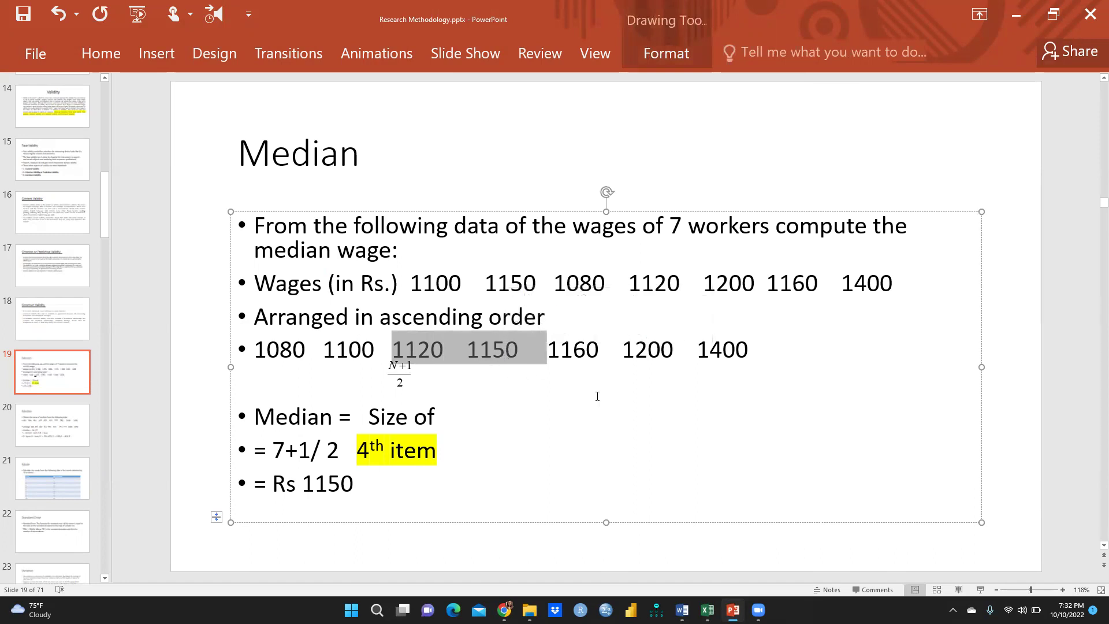